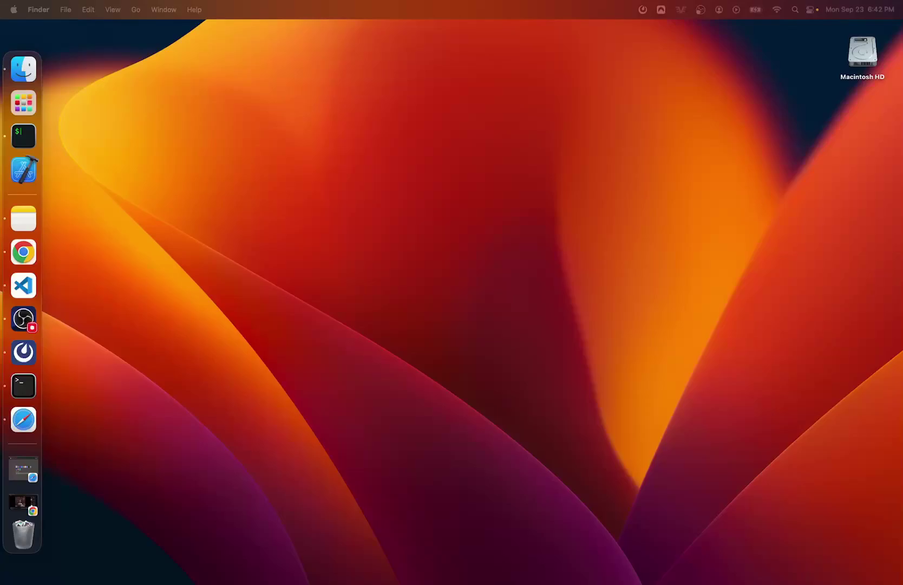
# - Search 'sparrow wallet' in Safari and open the official sparrowwallet.com site
pyautogui.click(29, 424)
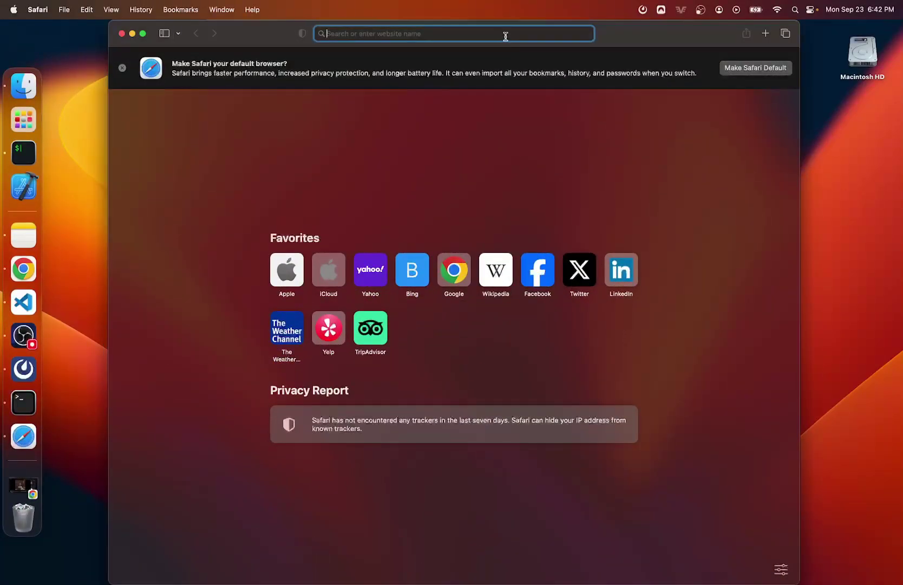
pyautogui.write('sparrow walle')
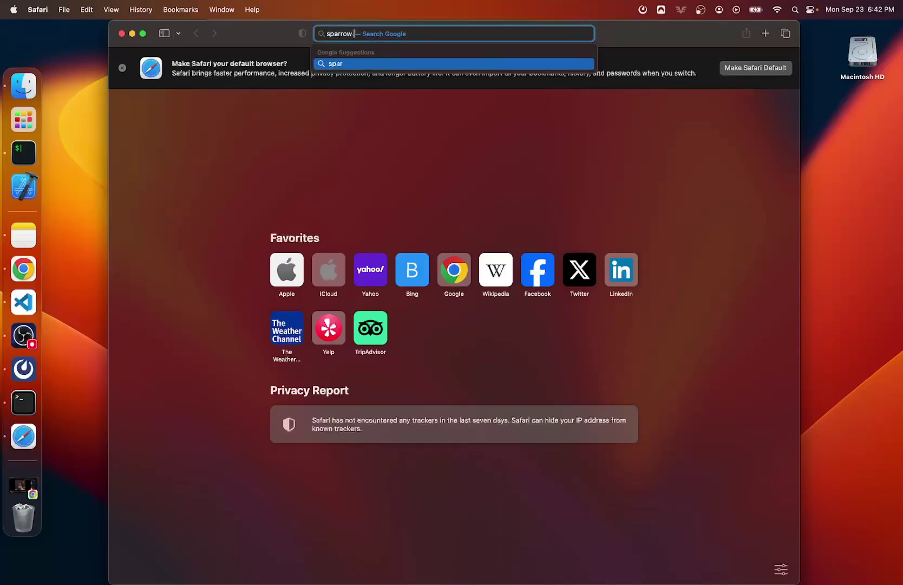
pyautogui.write('t')
pyautogui.press('Return')
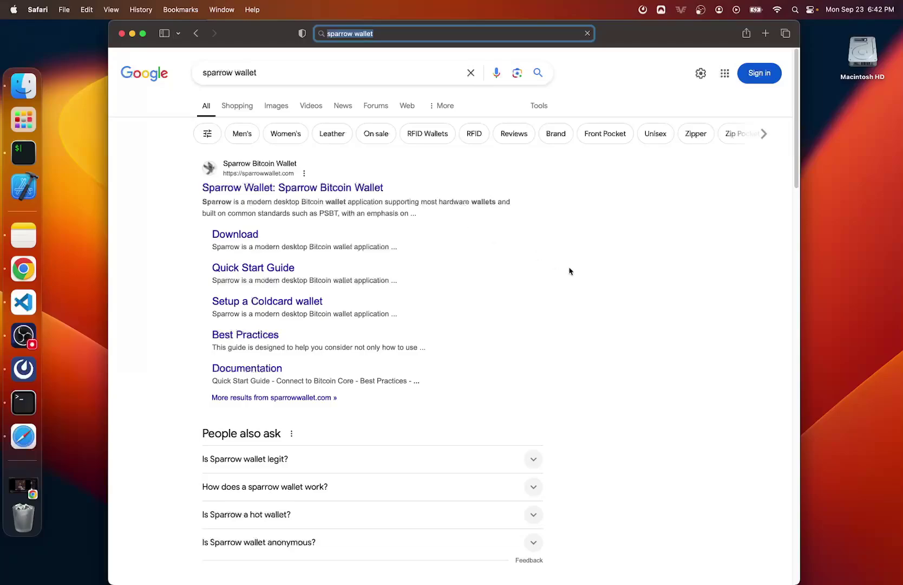
pyautogui.click(569, 270)
pyautogui.press('super+equal')
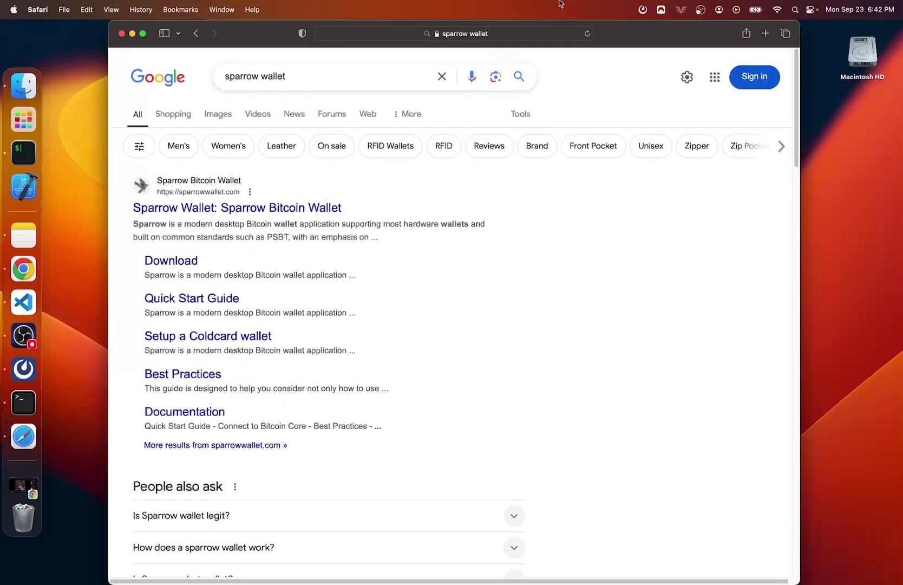
pyautogui.click(227, 208)
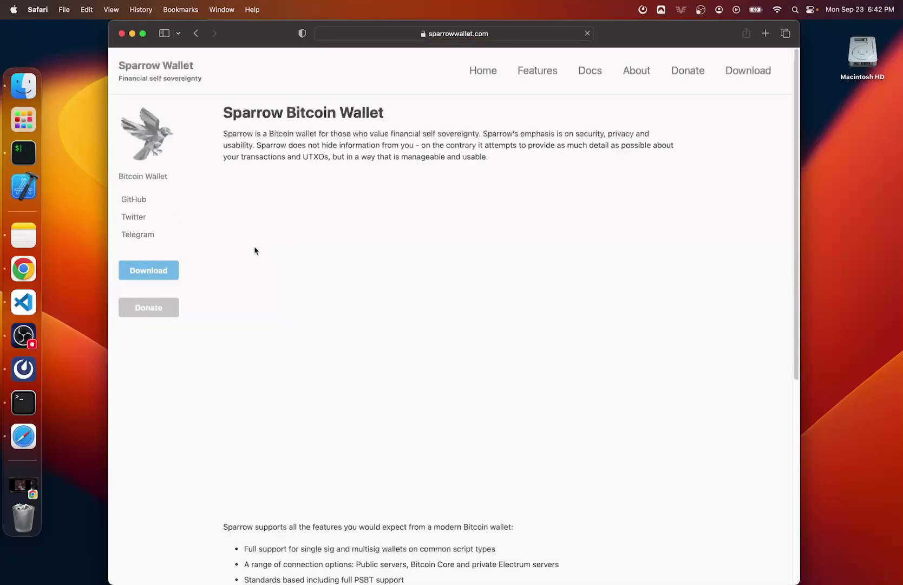
# - Download Sparrow-2.0.0-aarch64.dmg from the download page, allowing downloads from sparrowwallet.com
pyautogui.click(150, 270)
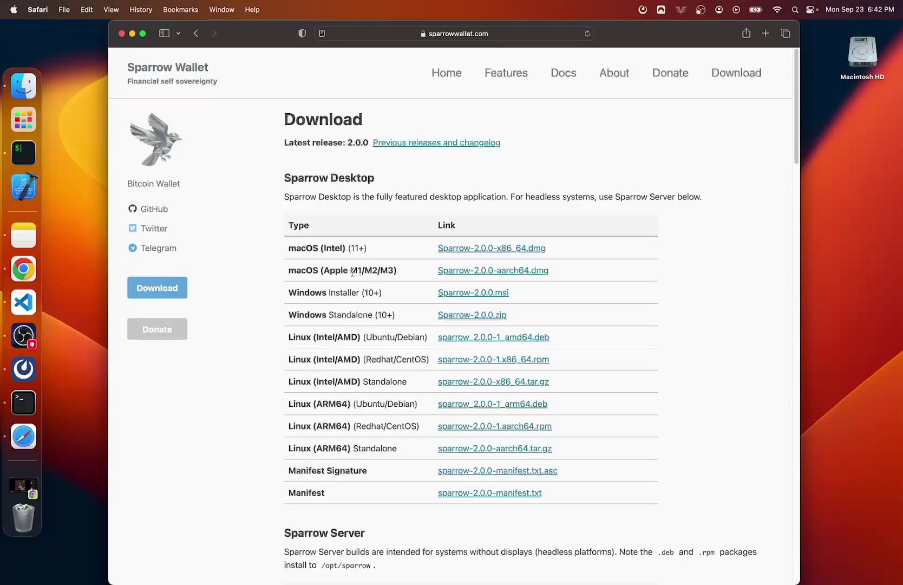
pyautogui.click(475, 273)
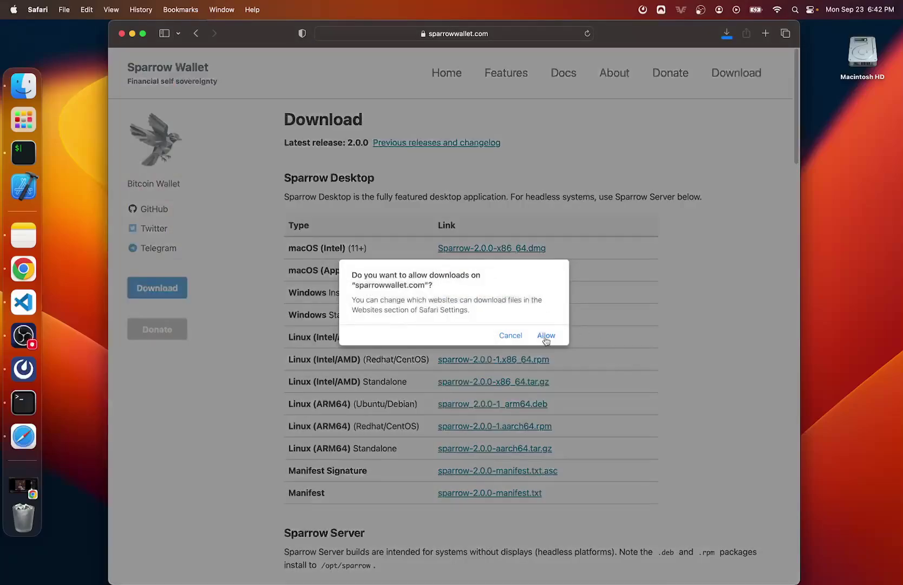
pyautogui.click(545, 336)
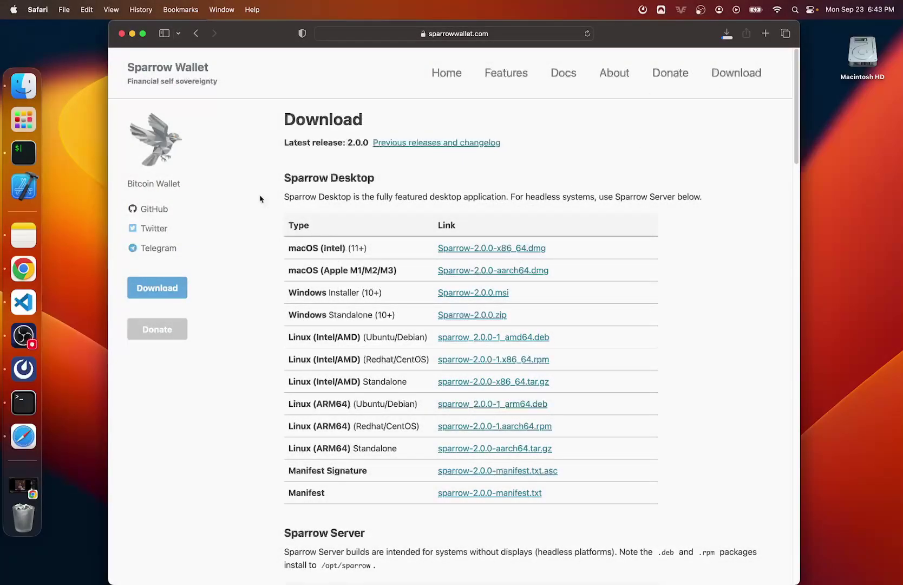
pyautogui.click(15, 9)
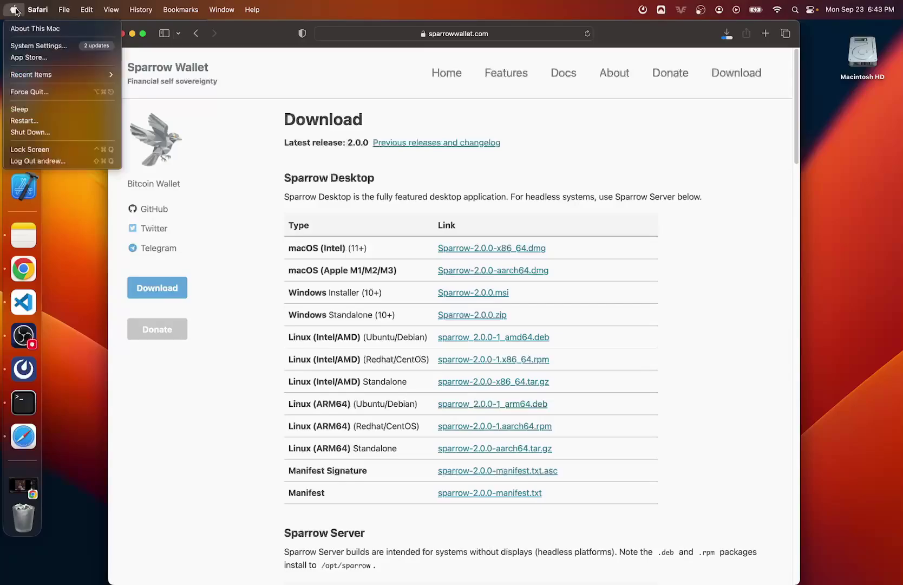
pyautogui.click(24, 29)
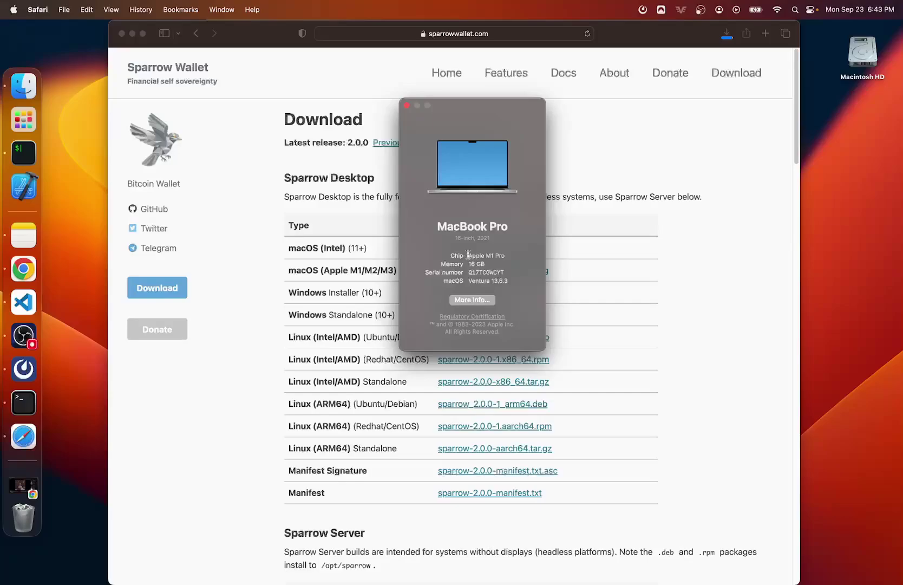
pyautogui.moveTo(467, 255); pyautogui.dragTo(510, 262)
pyautogui.click(407, 105)
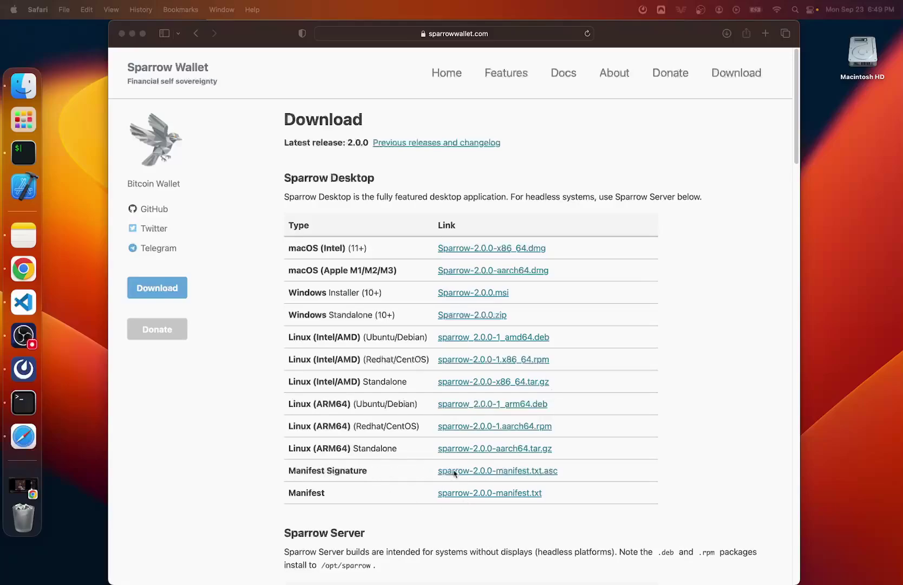
# - Download the manifest signature file sparrow-2.0.0-manifest.txt.asc
pyautogui.click(530, 472)
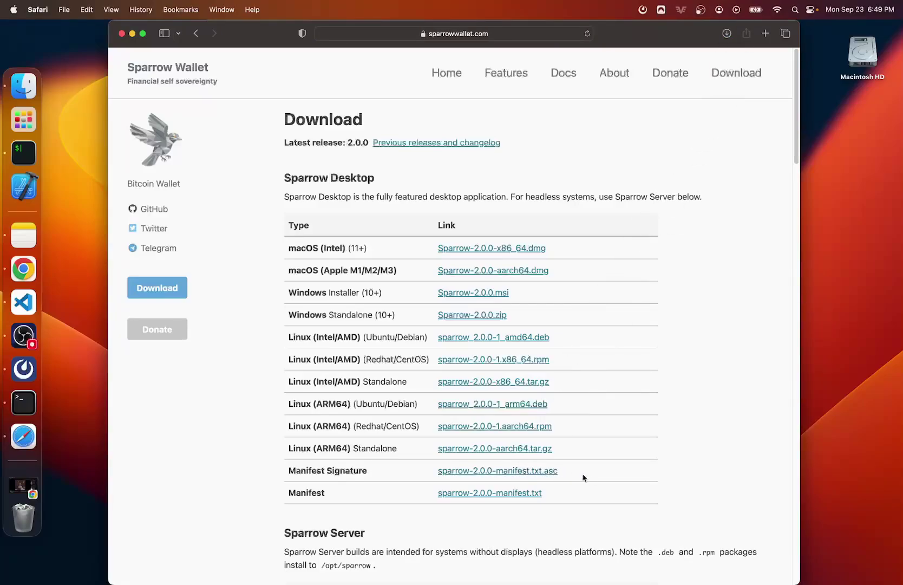
# - Open sparrow-2.0.0-manifest.txt in TextEdit, enlarge it, and select the aarch64 dmg hash
pyautogui.click(522, 492)
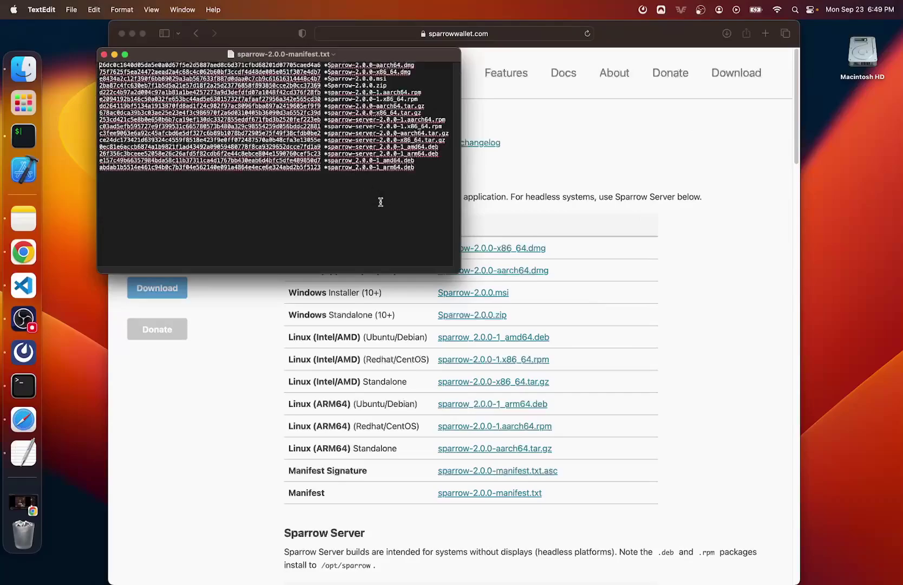
pyautogui.press('super+plus')
pyautogui.press('super+plus')
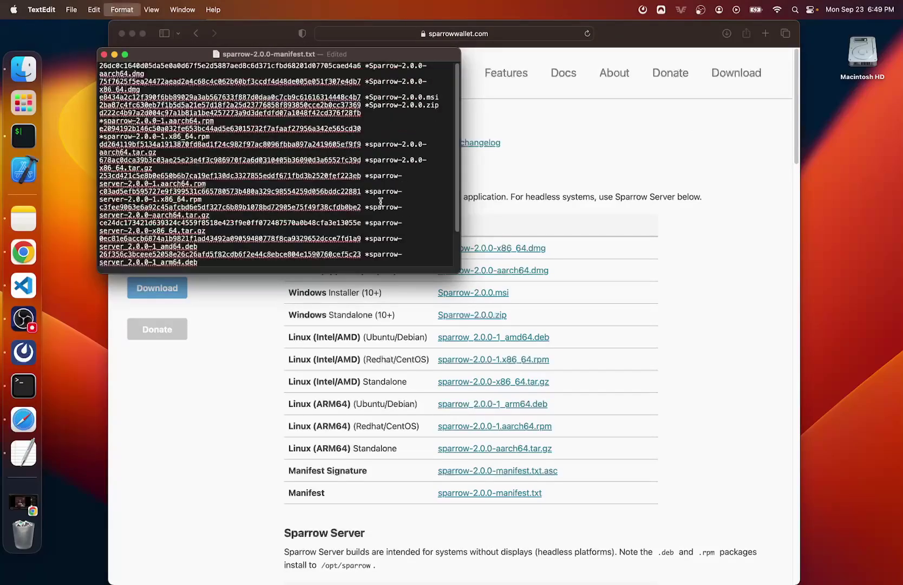
pyautogui.doubleClick(348, 53)
pyautogui.press('super+plus')
pyautogui.press('super+plus')
pyautogui.press('super+plus')
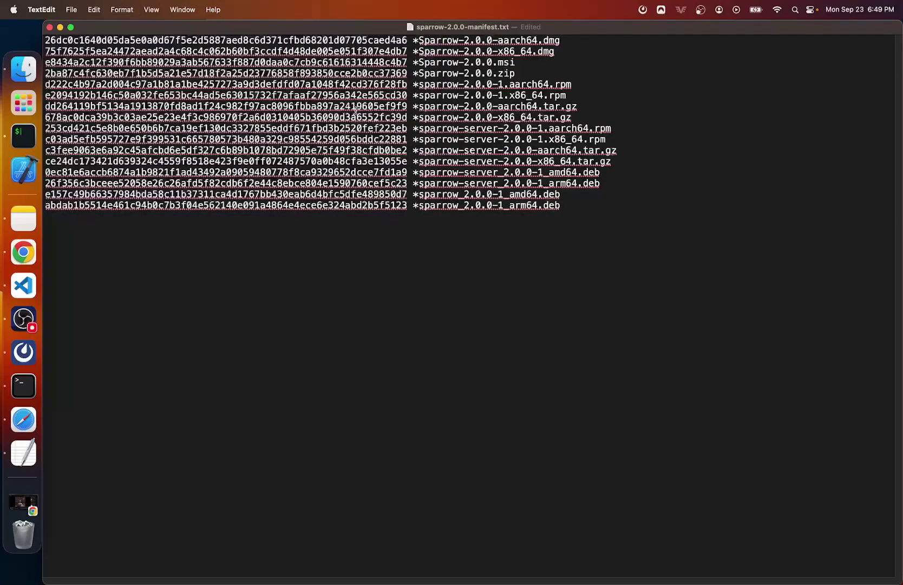
pyautogui.doubleClick(308, 42)
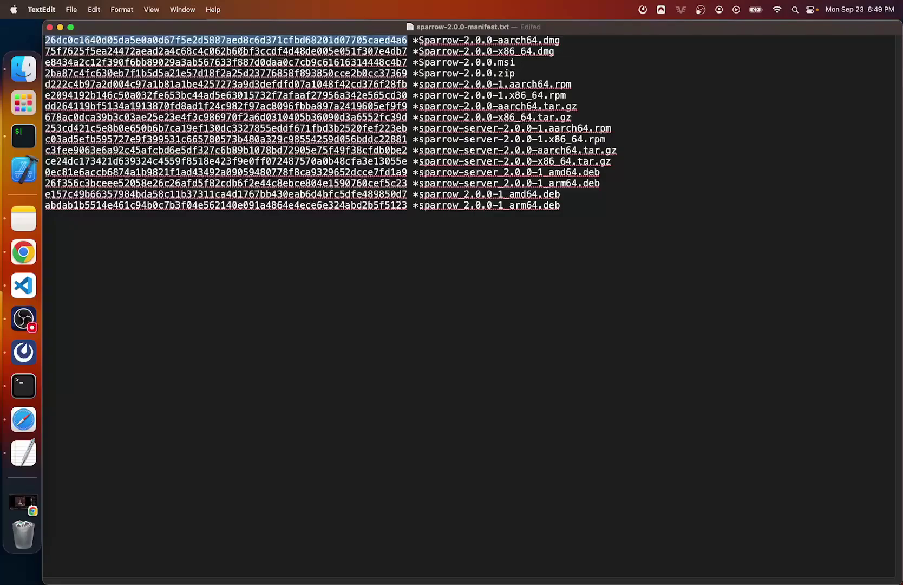
pyautogui.doubleClick(291, 52)
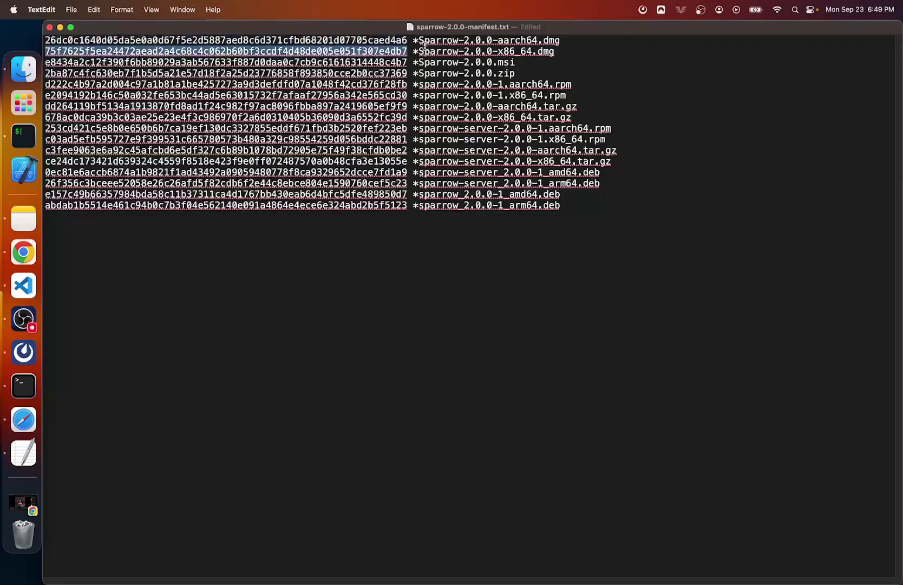
pyautogui.moveTo(553, 51); pyautogui.dragTo(424, 52)
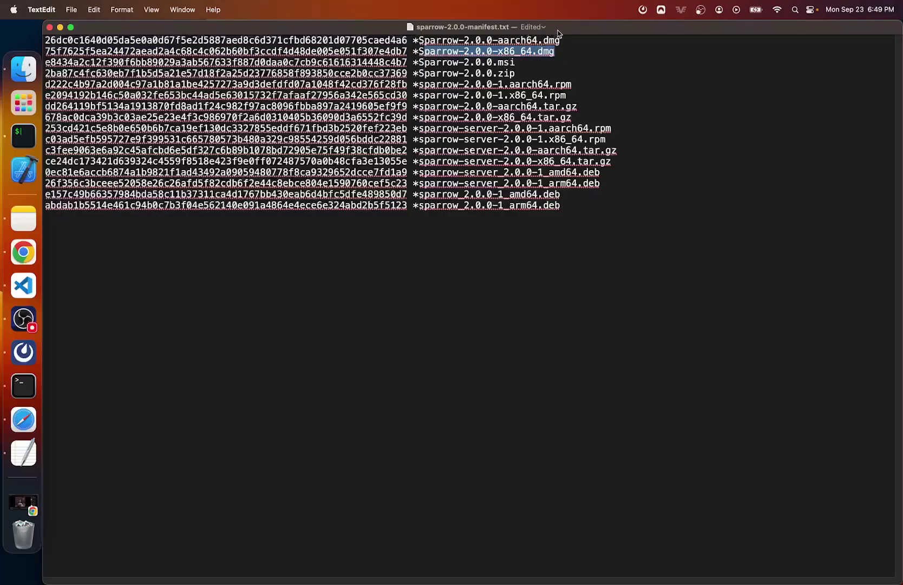
pyautogui.moveTo(546, 27); pyautogui.dragTo(545, 363)
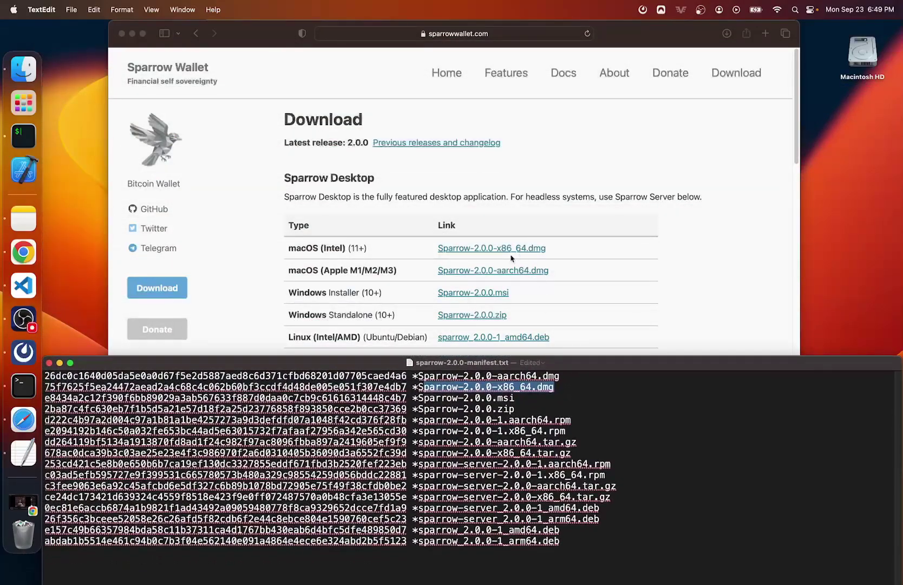
pyautogui.doubleClick(573, 364)
pyautogui.moveTo(514, 43); pyautogui.dragTo(449, 48)
pyautogui.click(397, 41)
pyautogui.doubleClick(397, 41)
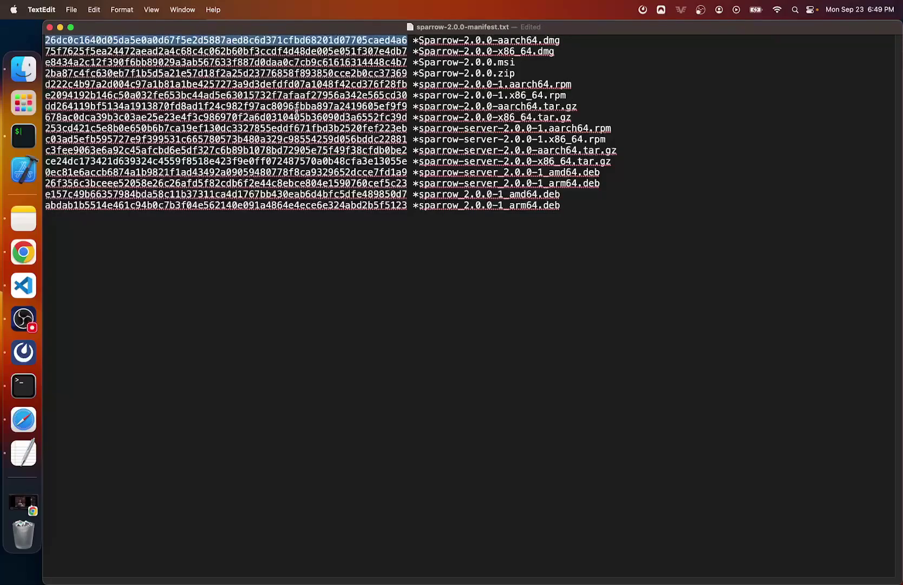
# - Quit TextEdit, reopen the manifest to check its hash lines and file location, then close it
pyautogui.click(50, 27)
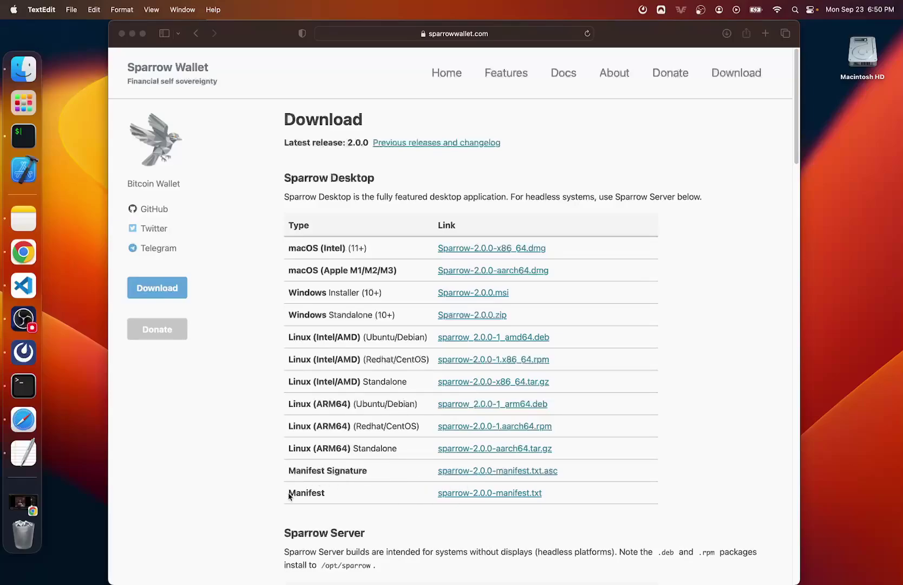
pyautogui.press('super+q')
pyautogui.moveTo(289, 494); pyautogui.dragTo(325, 494)
pyautogui.click(338, 495)
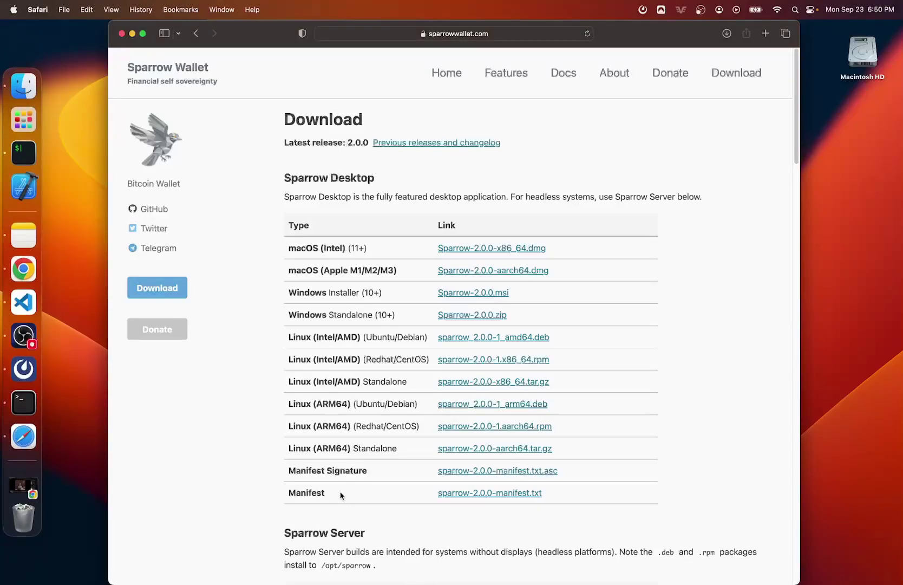
pyautogui.tripleClick(340, 494)
pyautogui.click(407, 493)
pyautogui.click(499, 493)
pyautogui.moveTo(143, 78); pyautogui.dragTo(146, 107)
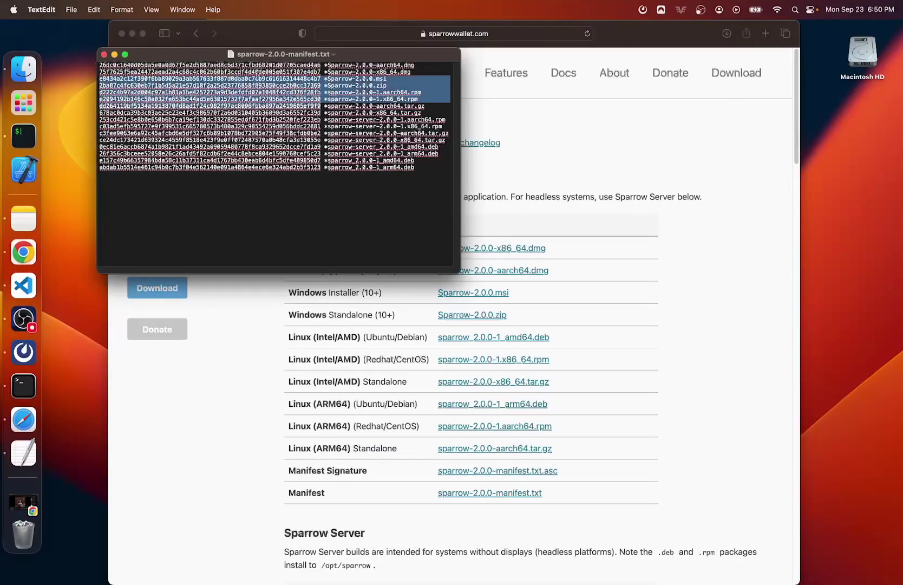
pyautogui.click(333, 54)
pyautogui.click(104, 54)
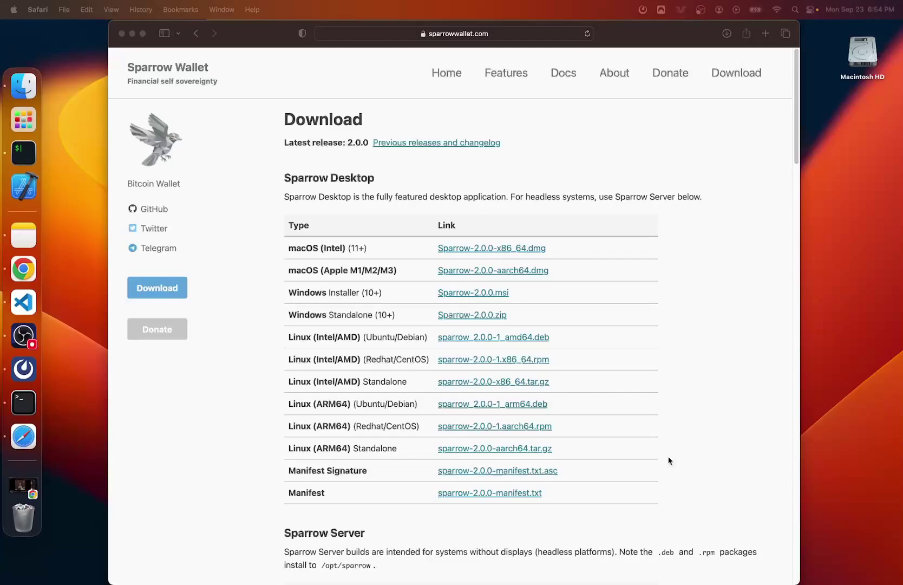
# - Scroll to the Earlier releases instructions and highlight the curl | gpg --import key command
pyautogui.scroll(-20, 616, 453)
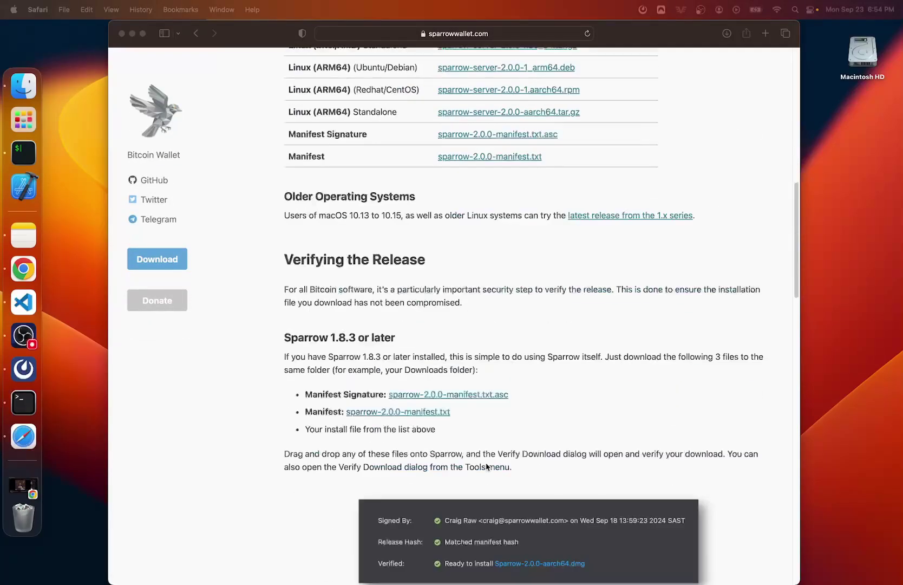
pyautogui.click(300, 415)
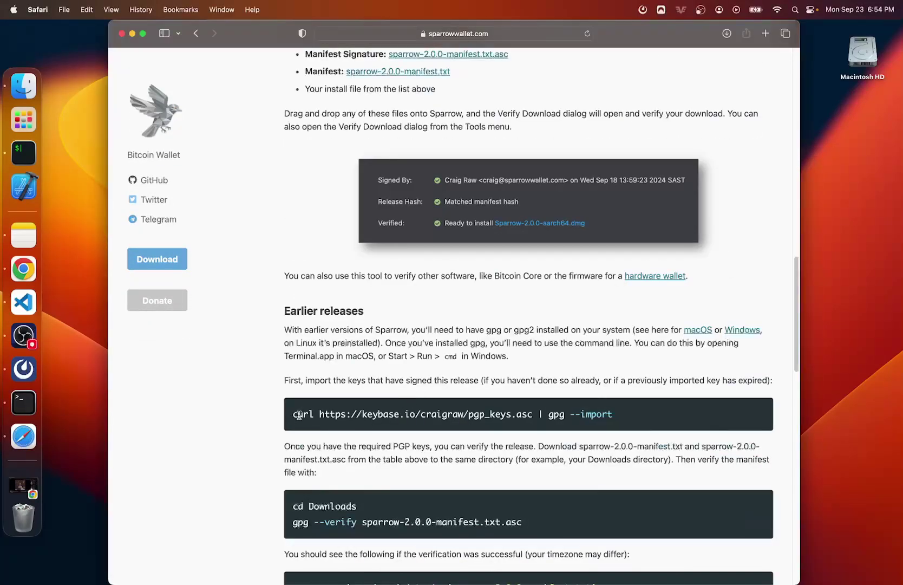
pyautogui.moveTo(298, 415); pyautogui.dragTo(506, 407)
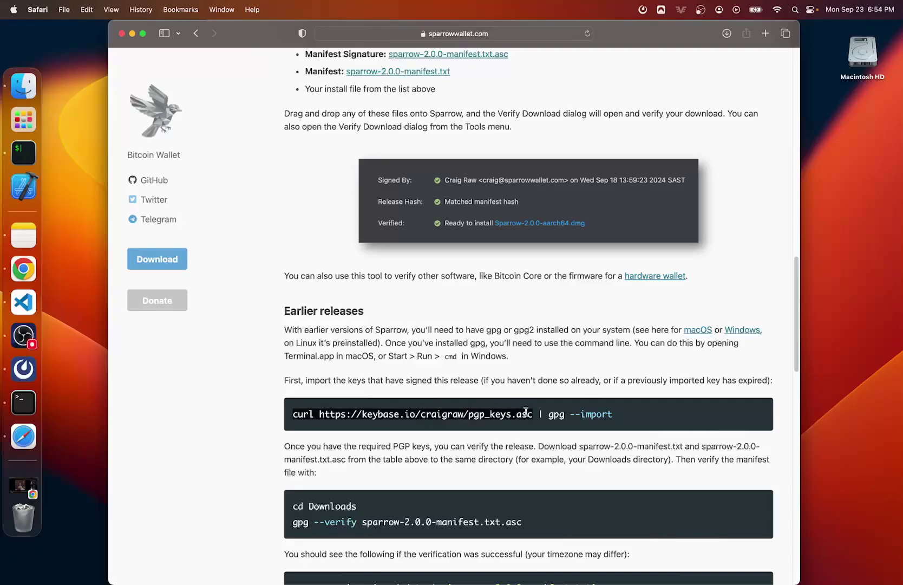
pyautogui.doubleClick(557, 414)
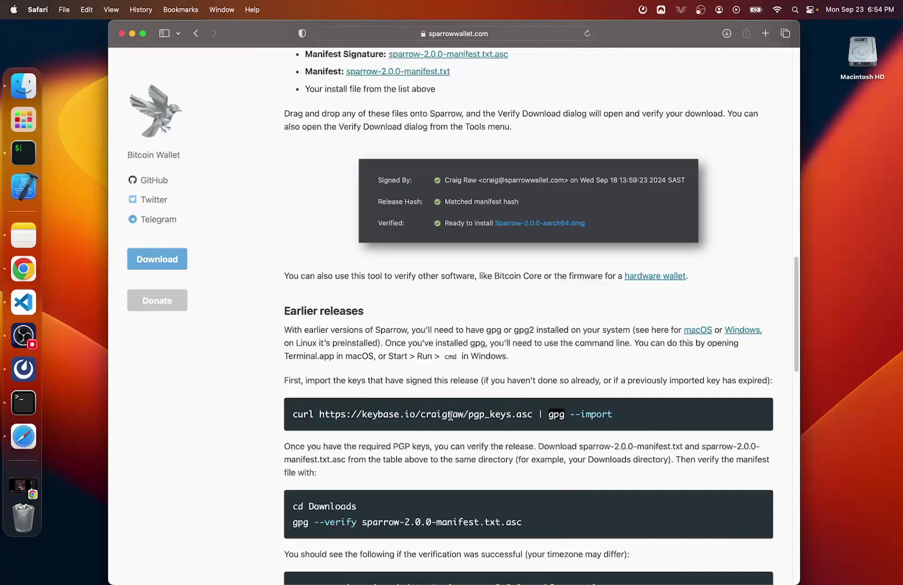
pyautogui.click(528, 439)
# - Close the old Terminal window
pyautogui.click(23, 403)
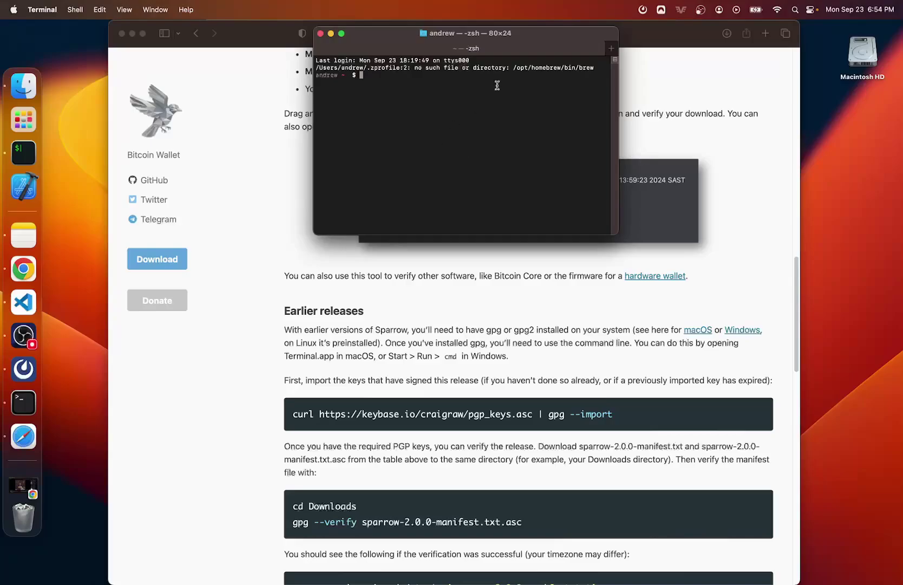
pyautogui.moveTo(522, 42); pyautogui.dragTo(504, 107)
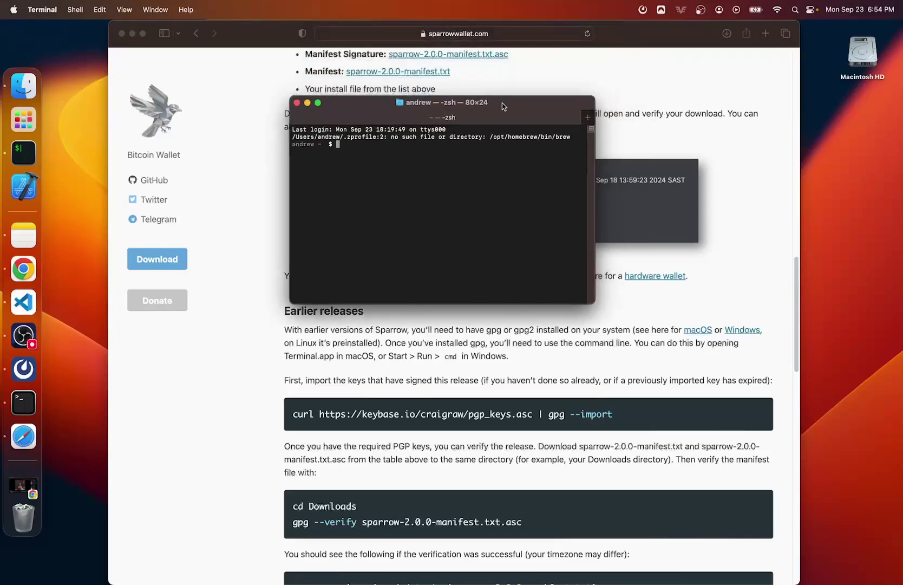
pyautogui.click(297, 103)
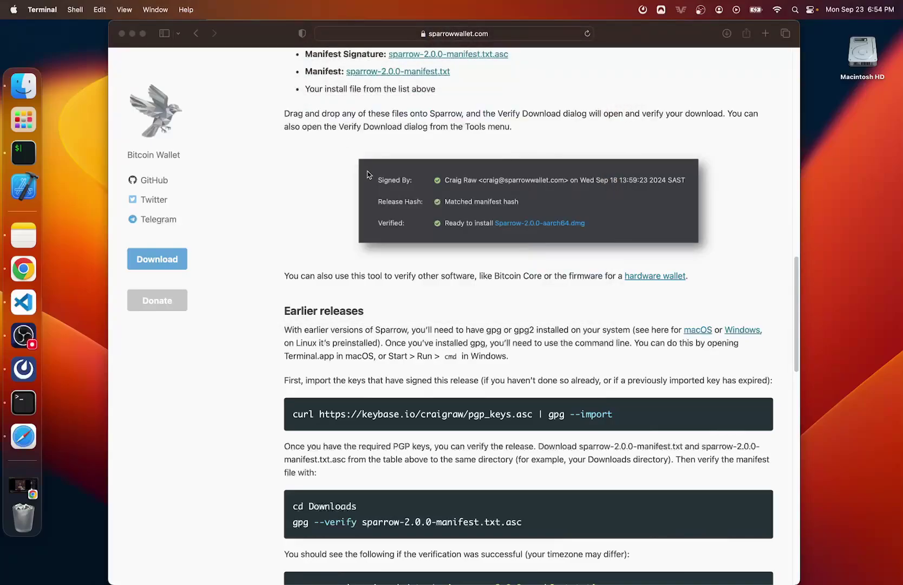
# - Open a new Terminal via Spotlight, enlarge the text, and run gpg --version, which reports command not found
pyautogui.press('super+space')
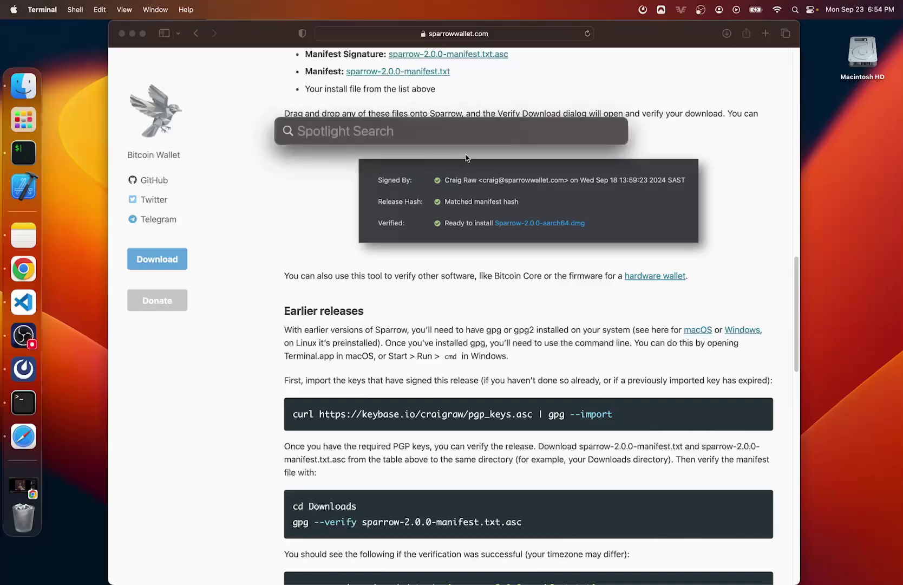
pyautogui.write('ter')
pyautogui.press('Return')
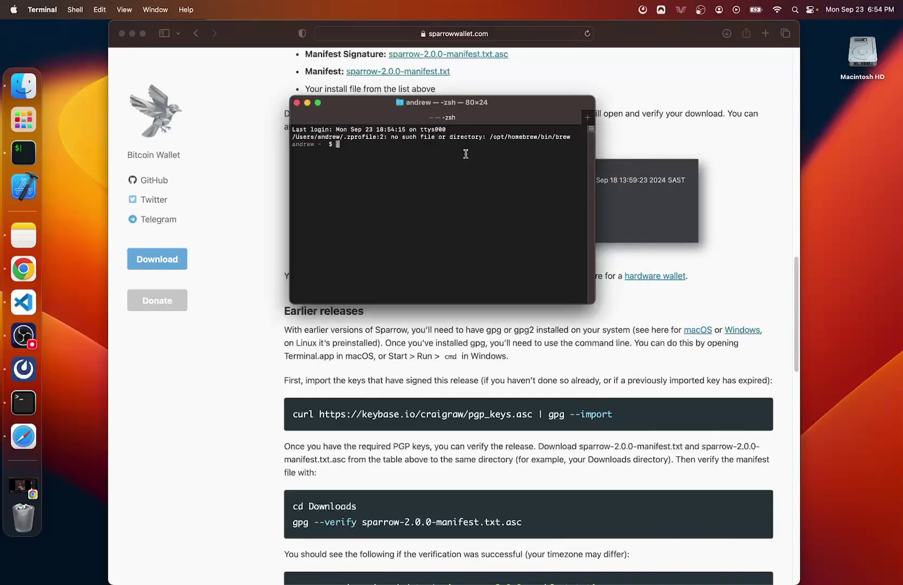
pyautogui.press('super+plus')
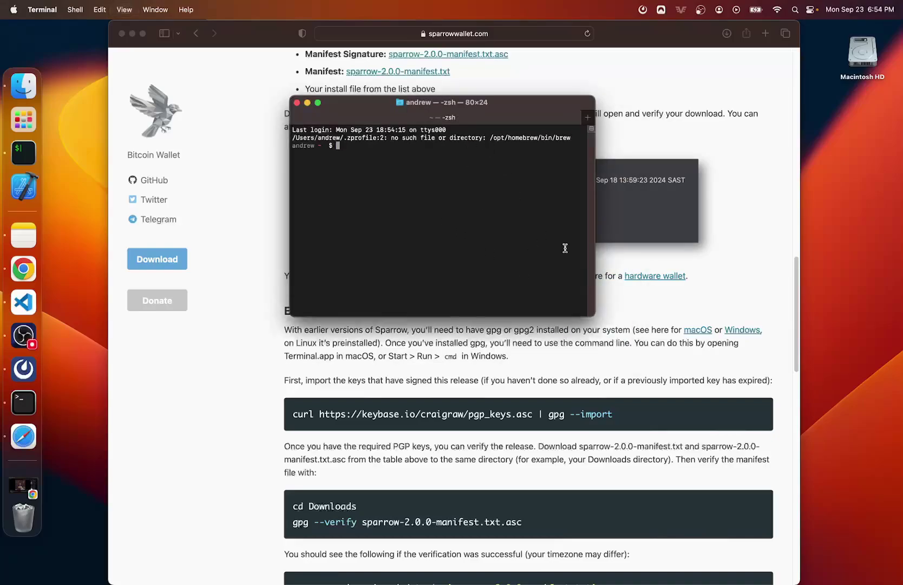
pyautogui.write('gpg ')
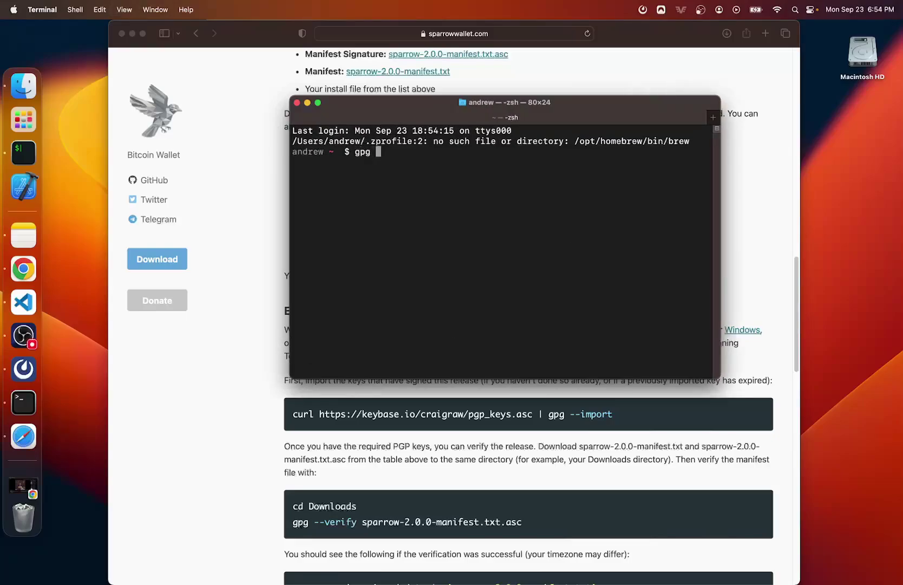
pyautogui.write('--version')
pyautogui.press('Return')
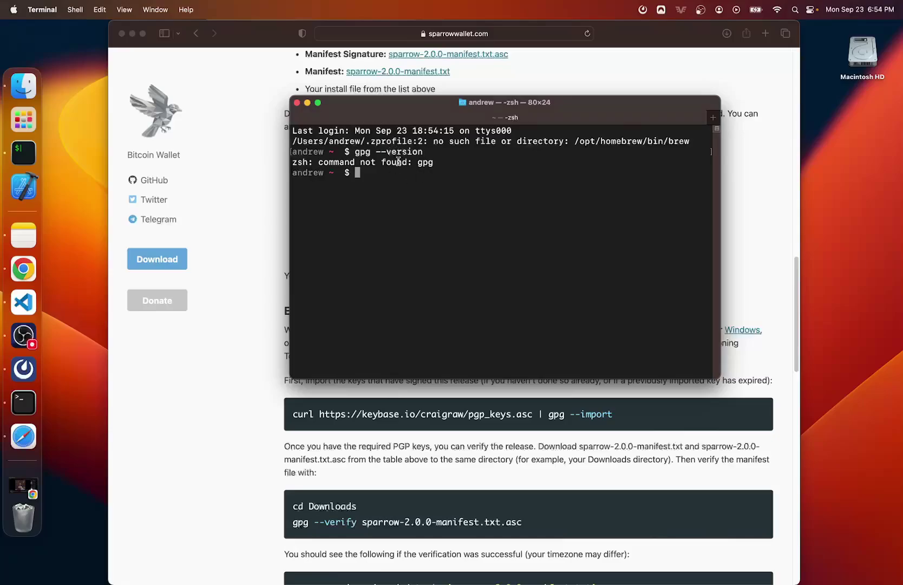
pyautogui.doubleClick(363, 152)
# - Open the Homebrew site brew.sh in a new Safari tab
pyautogui.click(251, 449)
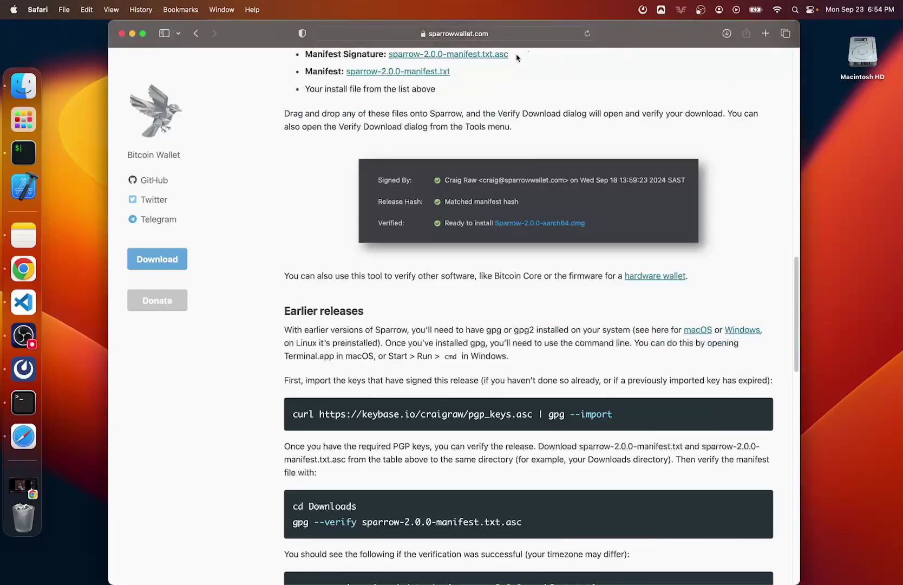
pyautogui.click(764, 34)
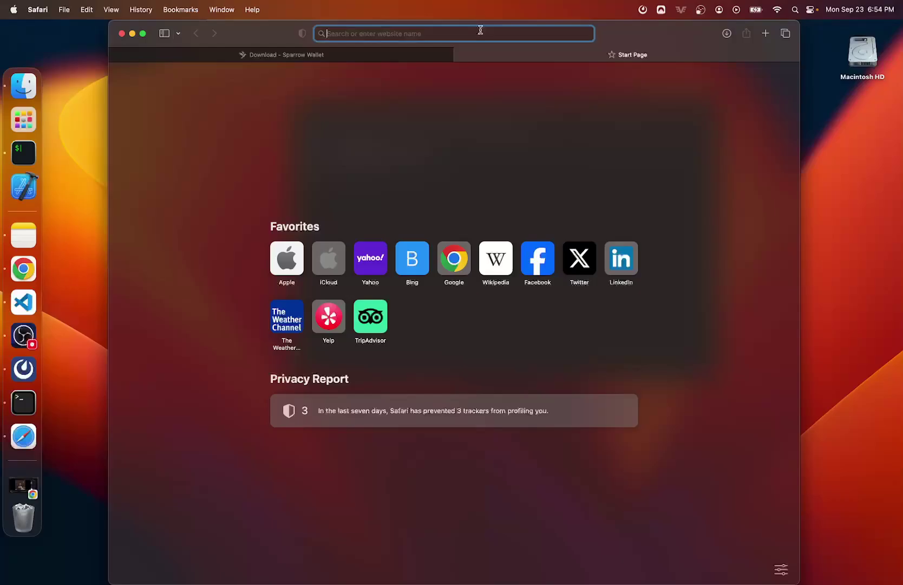
pyautogui.write('homebrew')
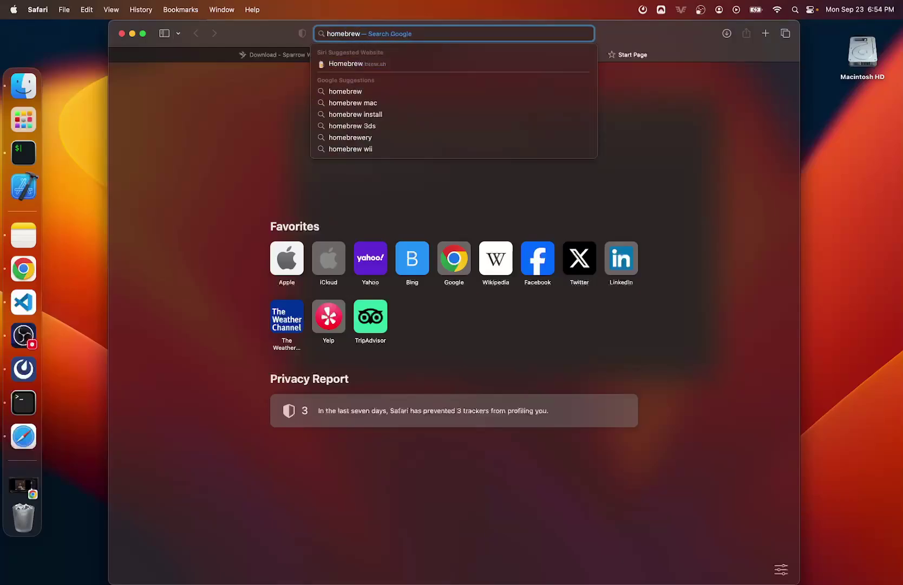
pyautogui.press('Down')
pyautogui.press('Return')
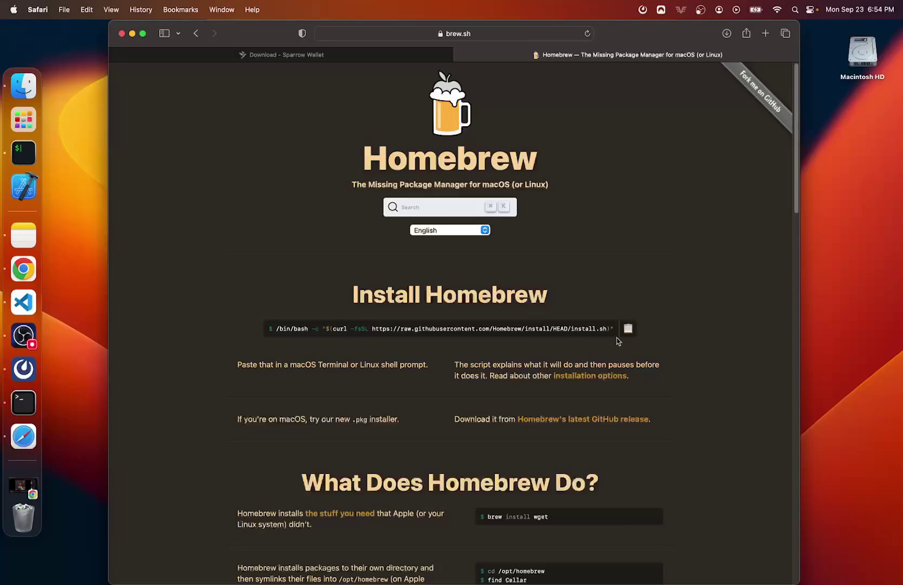
pyautogui.scroll(-2, 704, 421)
pyautogui.scroll(2, 708, 421)
# - Enlarge the brew.sh page and copy the Homebrew install command
pyautogui.press('super+equal')
pyautogui.press('super+equal')
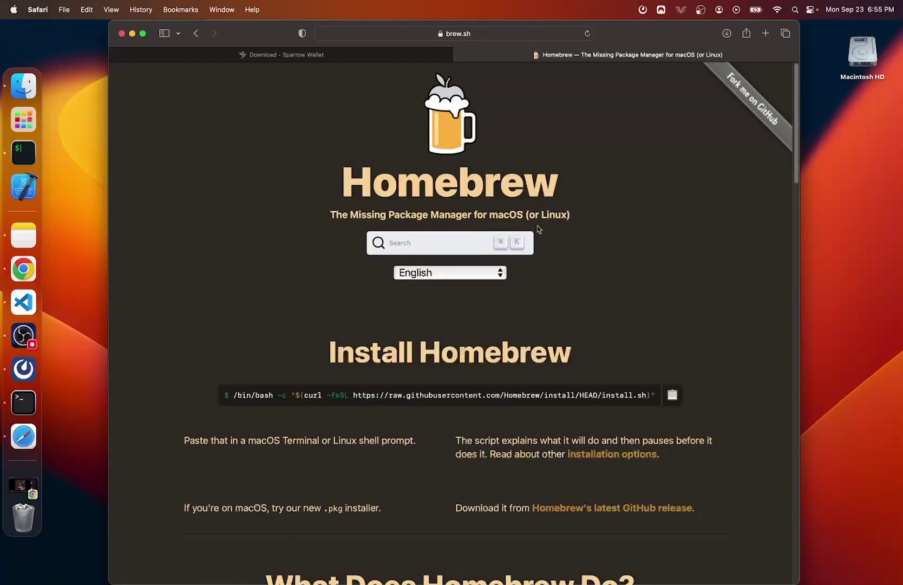
pyautogui.scroll(-1, 355, 410)
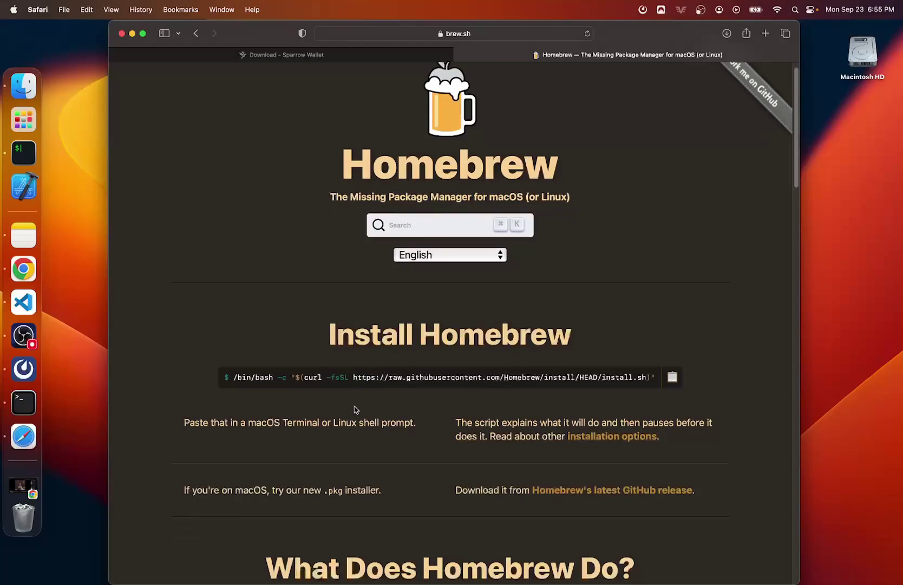
pyautogui.scroll(-1, 498, 477)
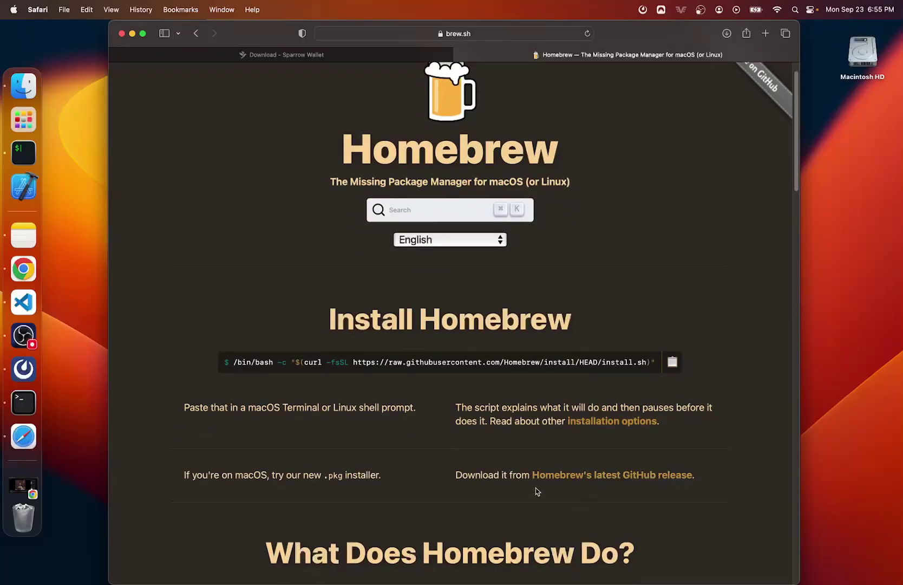
pyautogui.scroll(-5, 623, 482)
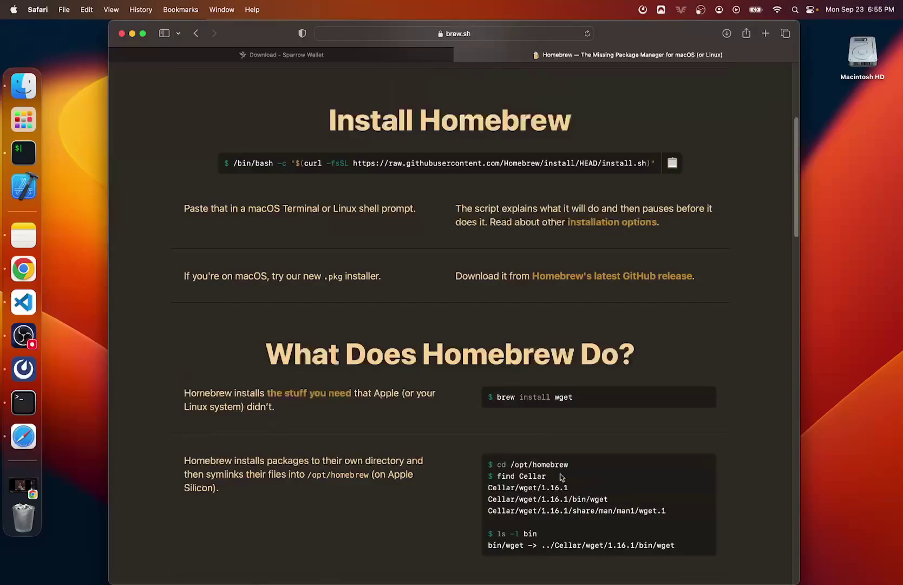
pyautogui.scroll(-3, 574, 480)
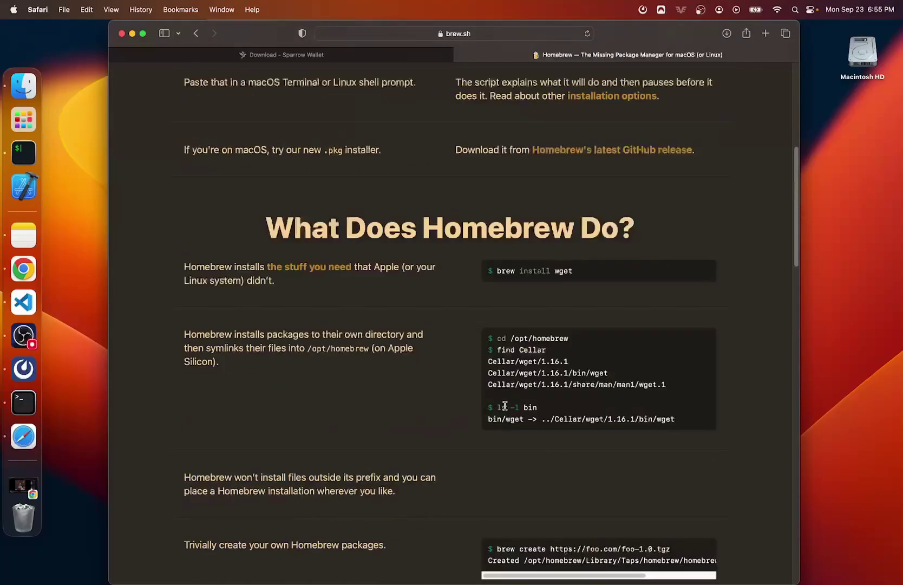
pyautogui.scroll(10, 505, 406)
pyautogui.click(672, 394)
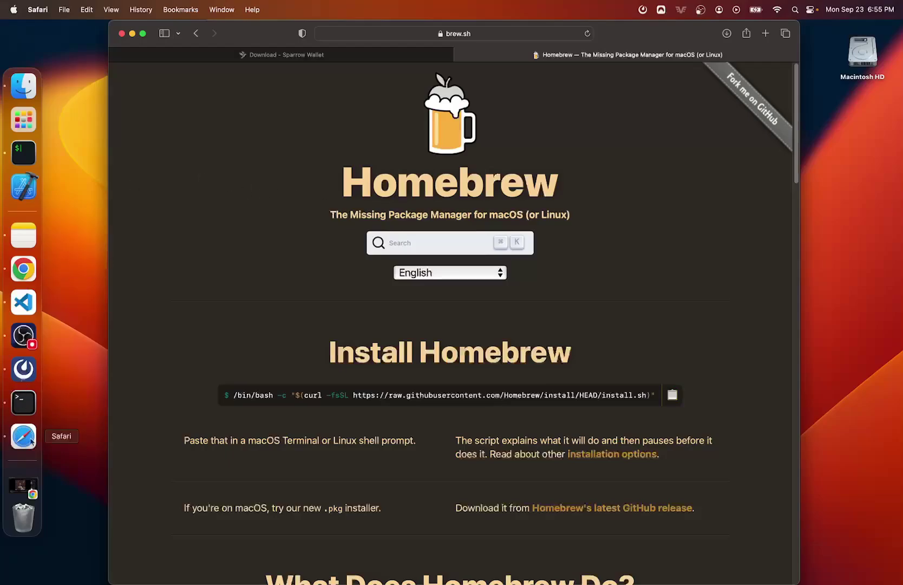
# - Paste and run the Homebrew install command in Terminal, entering the admin password and confirming
pyautogui.click(23, 403)
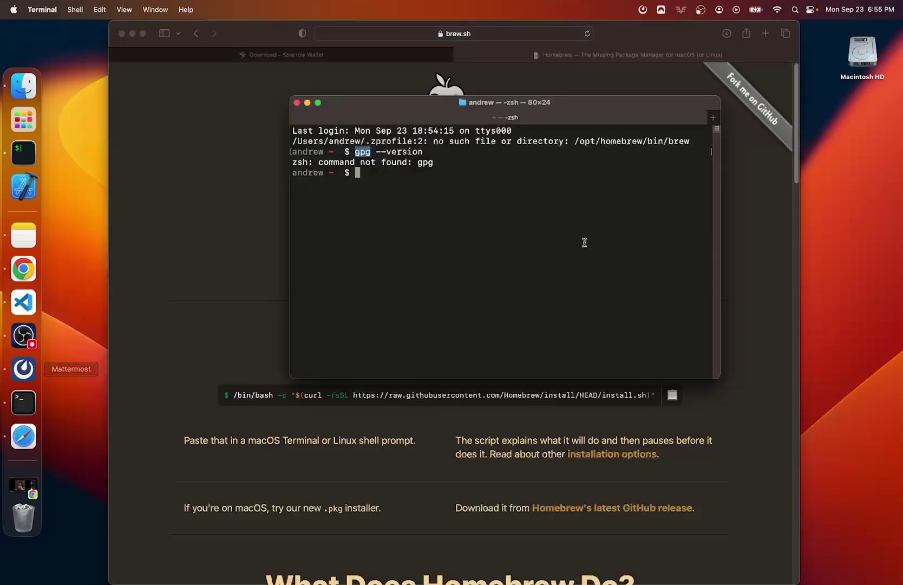
pyautogui.press('super+v')
pyautogui.press('Return')
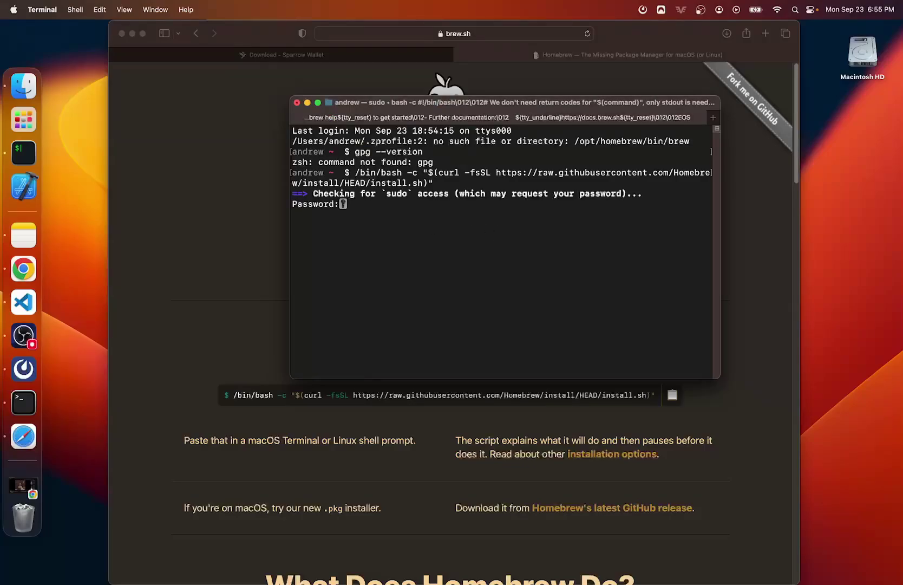
pyautogui.press('Return')
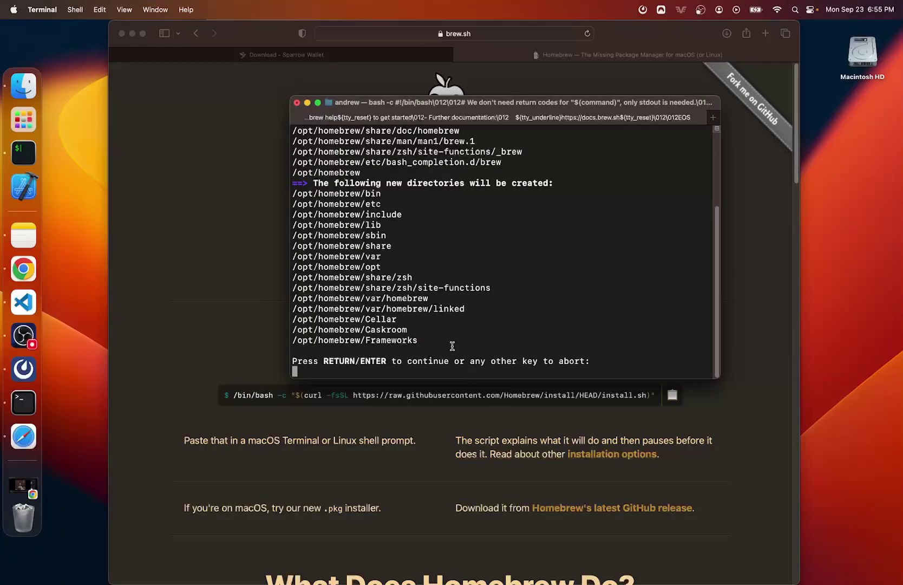
pyautogui.press('Return')
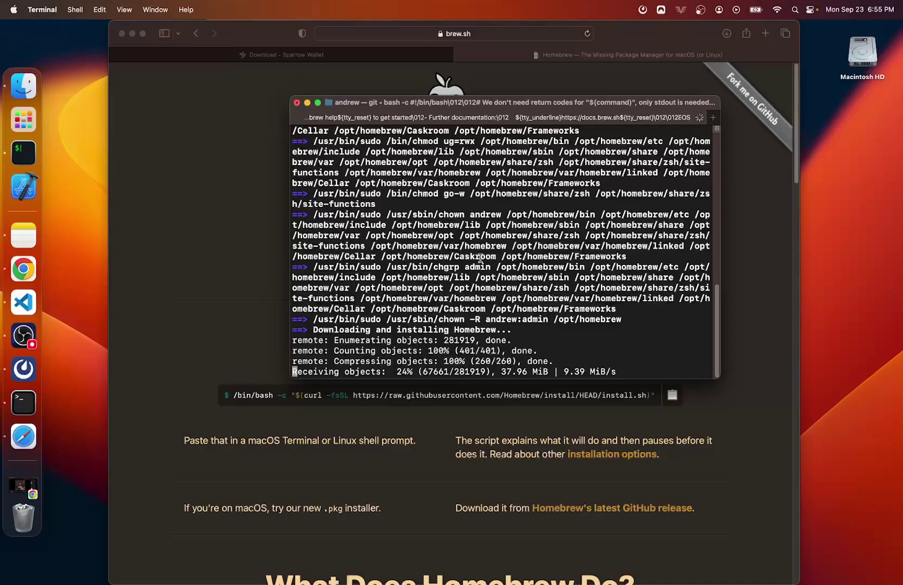
# - Review the output until Homebrew reports a successful installation with its next steps
pyautogui.scroll(-10, 281, 459)
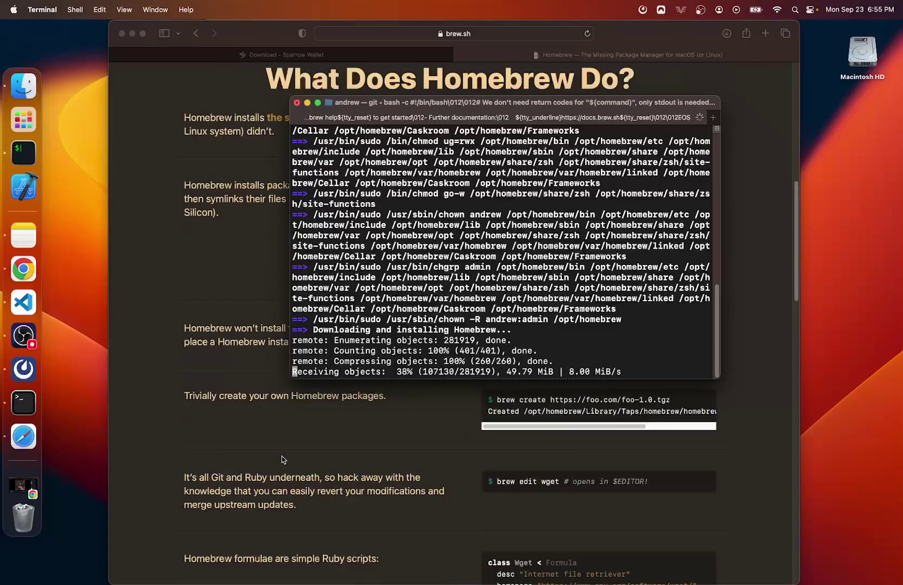
pyautogui.scroll(-6, 281, 459)
pyautogui.scroll(-4, 371, 484)
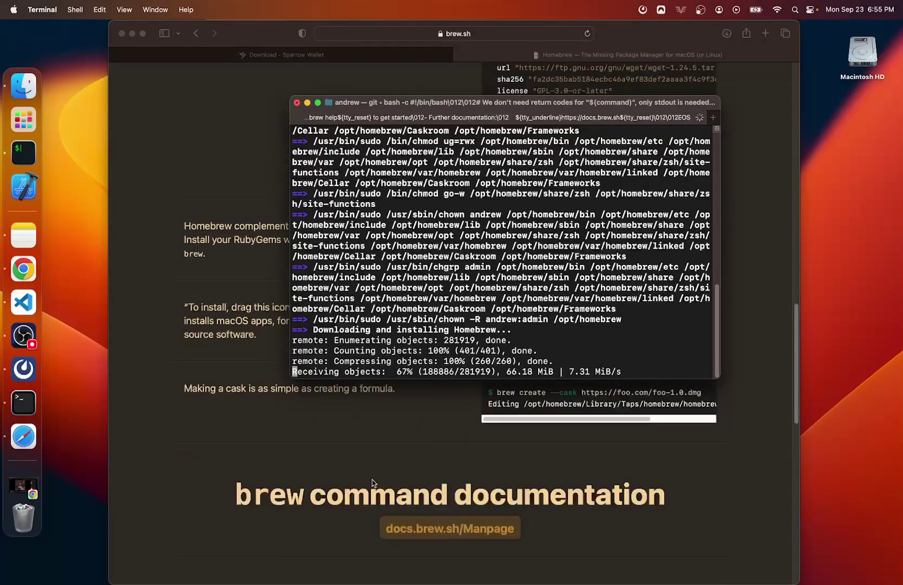
pyautogui.scroll(-9, 371, 483)
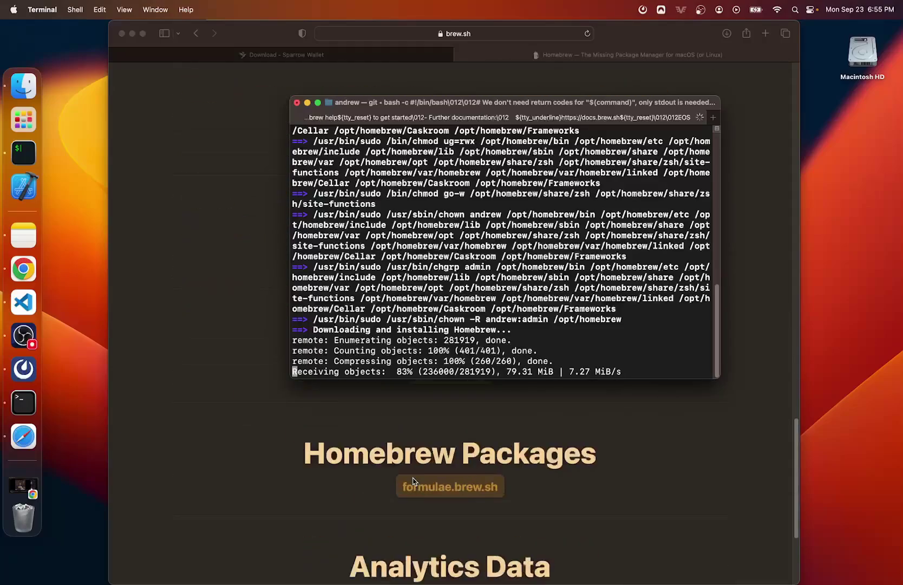
pyautogui.scroll(-5, 413, 481)
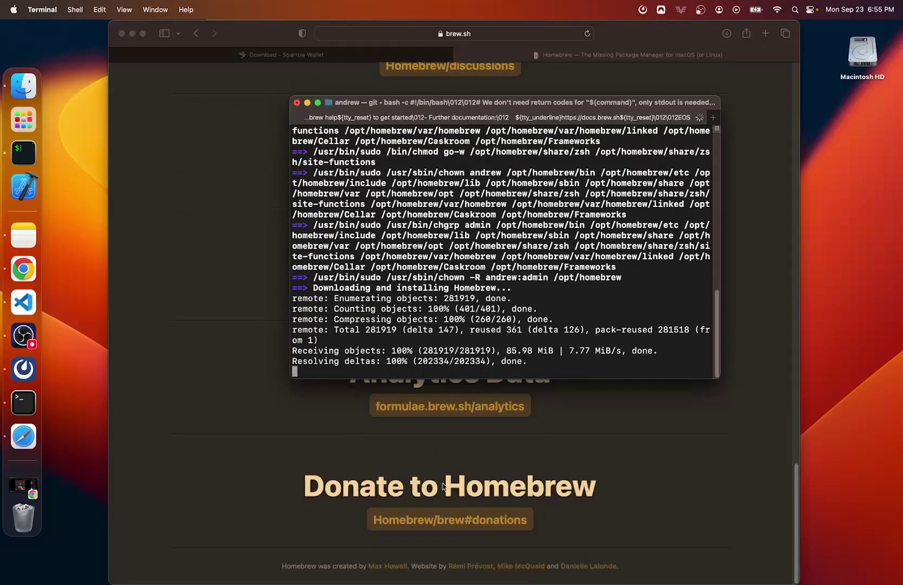
pyautogui.scroll(10, 452, 490)
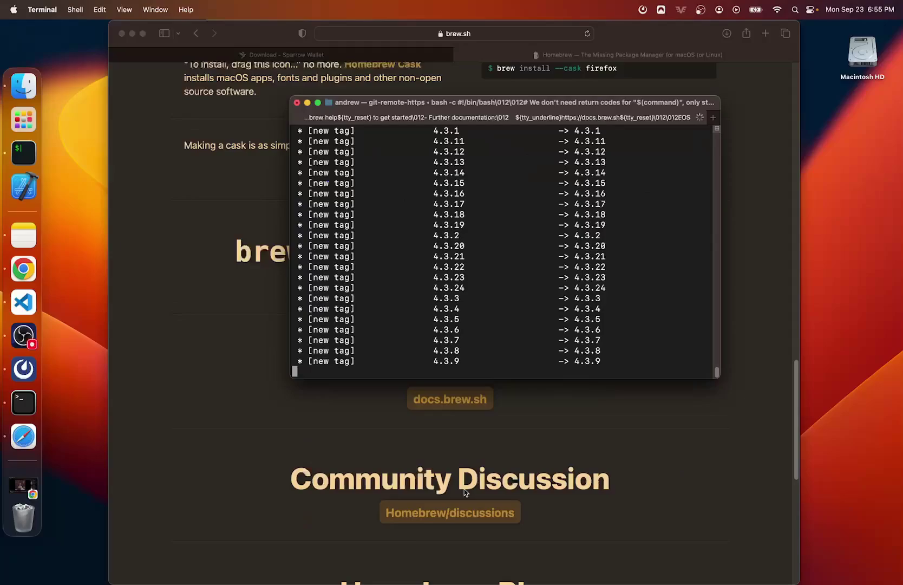
pyautogui.scroll(15, 464, 491)
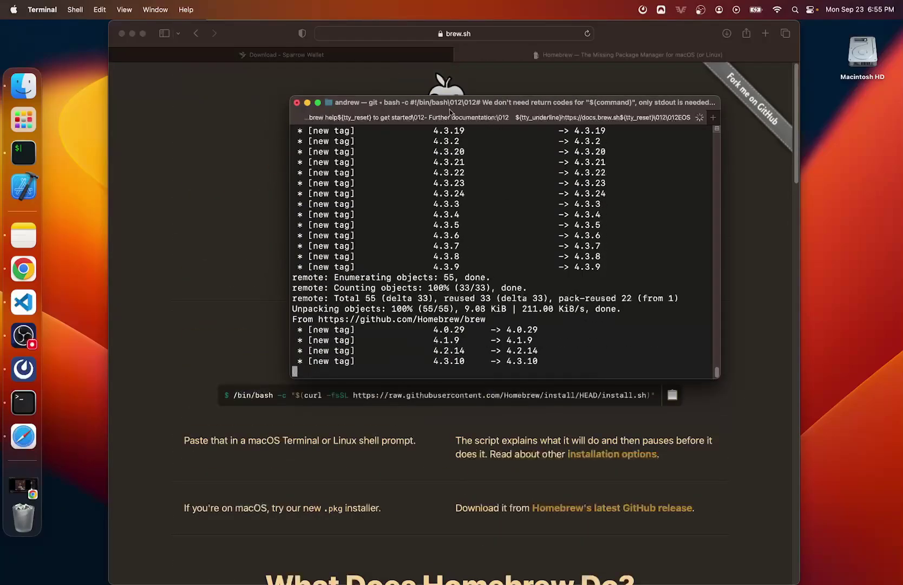
pyautogui.moveTo(443, 108); pyautogui.dragTo(366, 155)
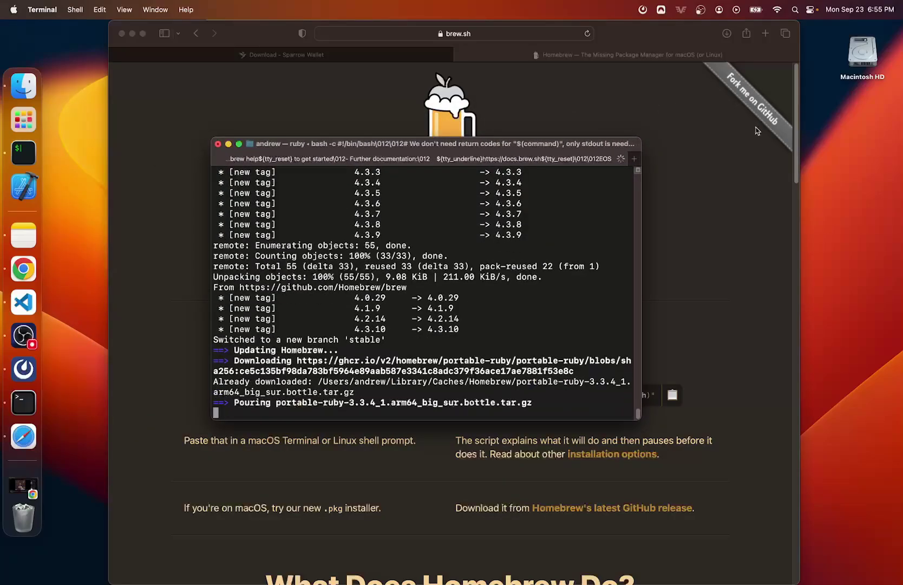
pyautogui.moveTo(596, 143); pyautogui.dragTo(697, 141)
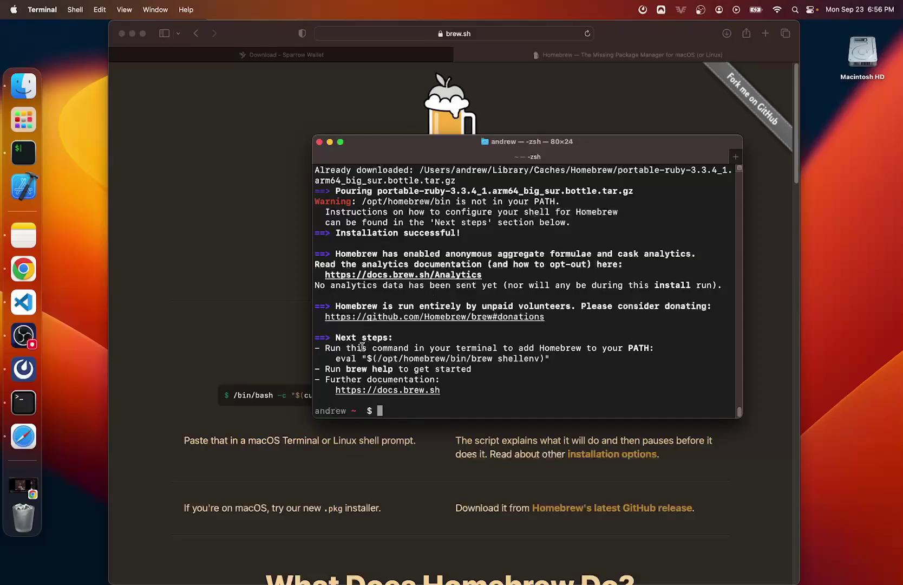
# - Run eval "$(/opt/homebrew/bin/brew shellenv)" from the Next steps output to add brew to PATH
pyautogui.moveTo(335, 336); pyautogui.dragTo(393, 337)
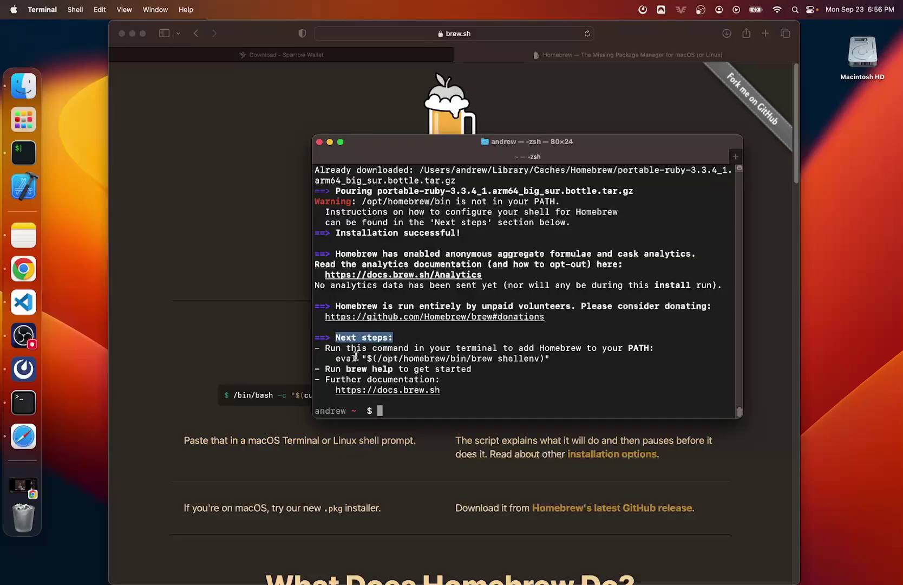
pyautogui.moveTo(335, 358); pyautogui.dragTo(549, 358)
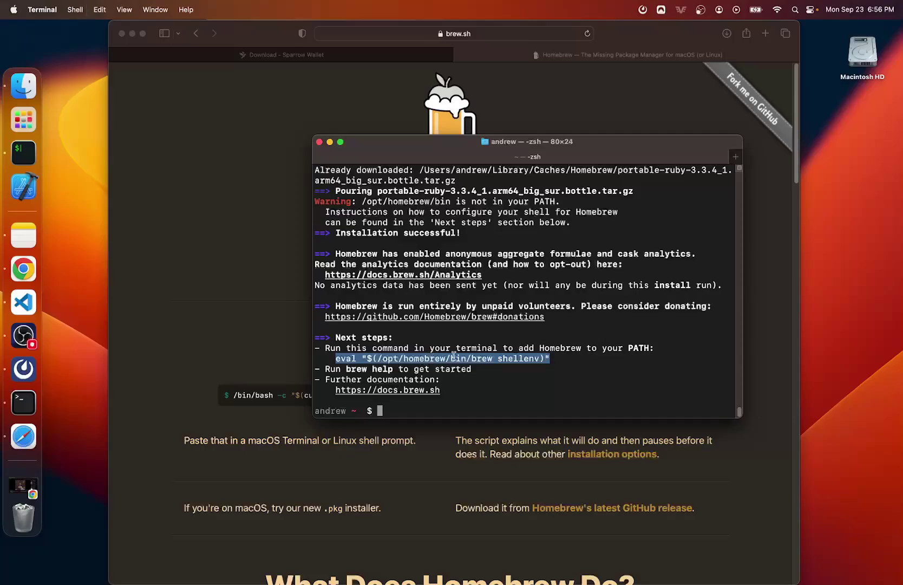
pyautogui.click(520, 352)
pyautogui.moveTo(410, 348); pyautogui.dragTo(652, 345)
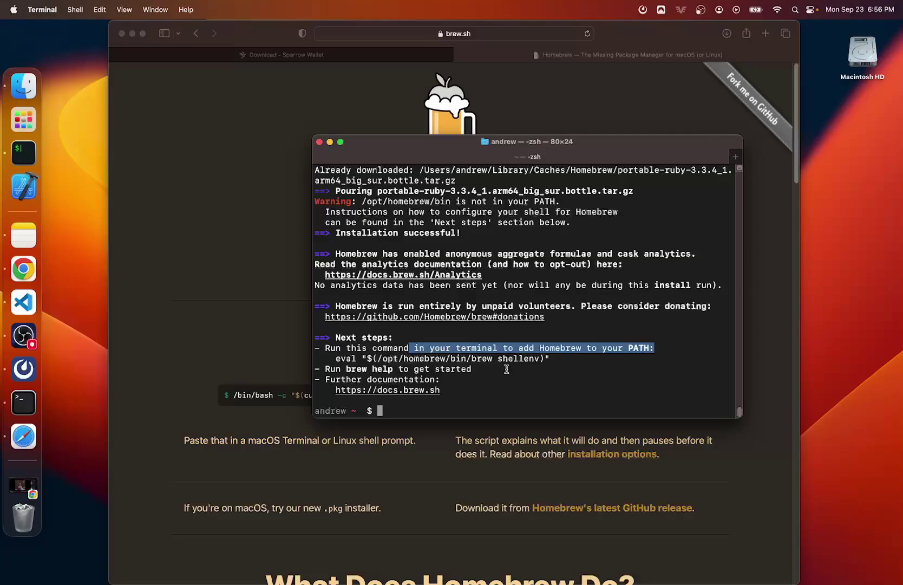
pyautogui.moveTo(336, 358); pyautogui.dragTo(547, 357)
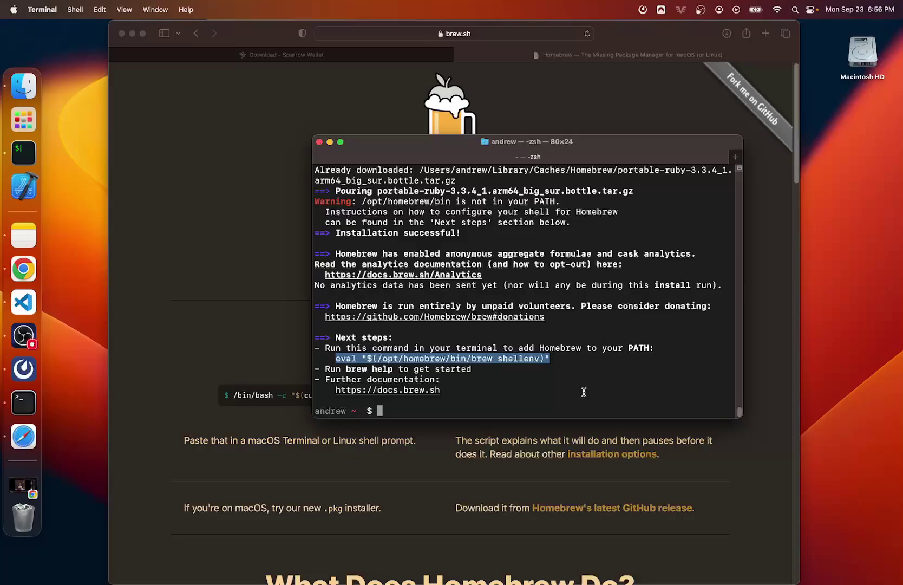
pyautogui.press('super+v')
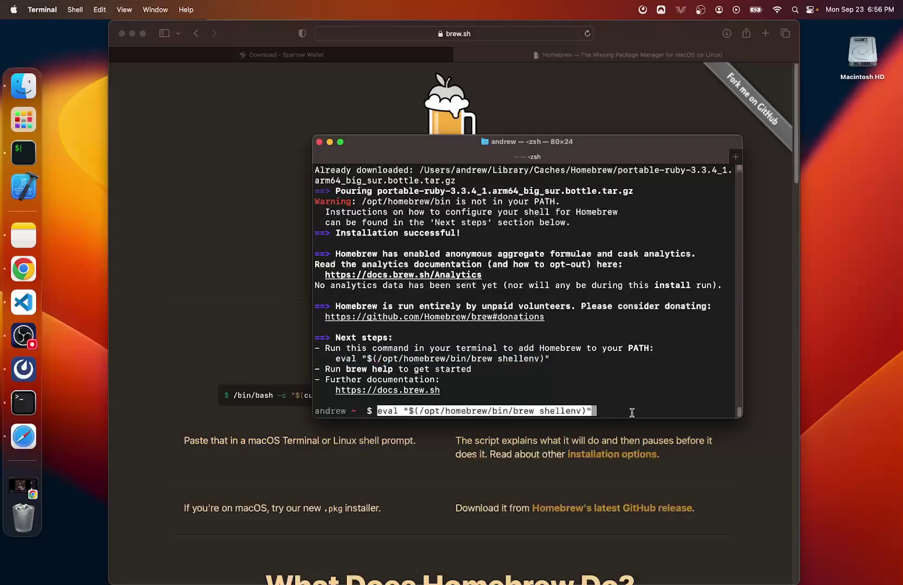
pyautogui.press('Return')
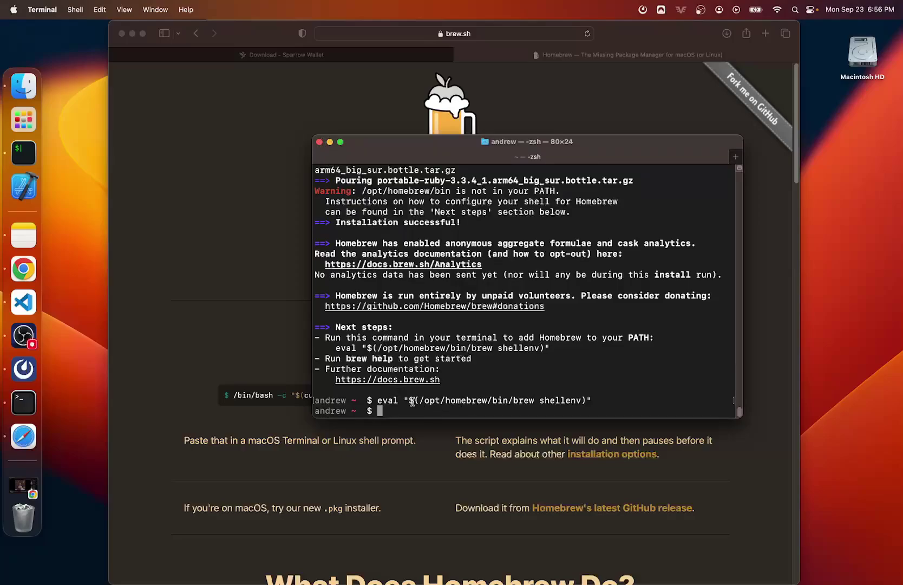
pyautogui.moveTo(378, 400); pyautogui.dragTo(598, 400)
pyautogui.click(578, 400)
# - Reopen Terminal with larger text and run brew --version, which reports Homebrew 4.3.24
pyautogui.click(320, 142)
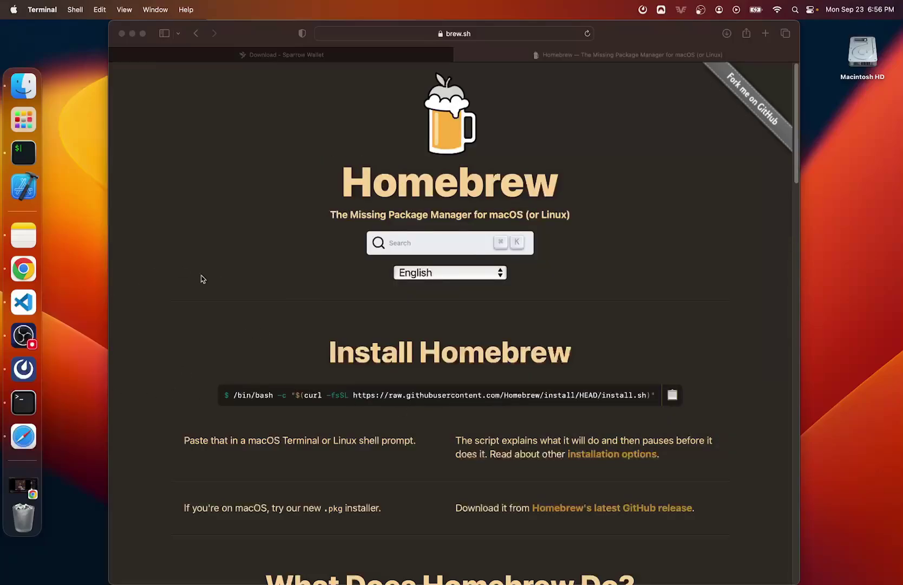
pyautogui.click(23, 402)
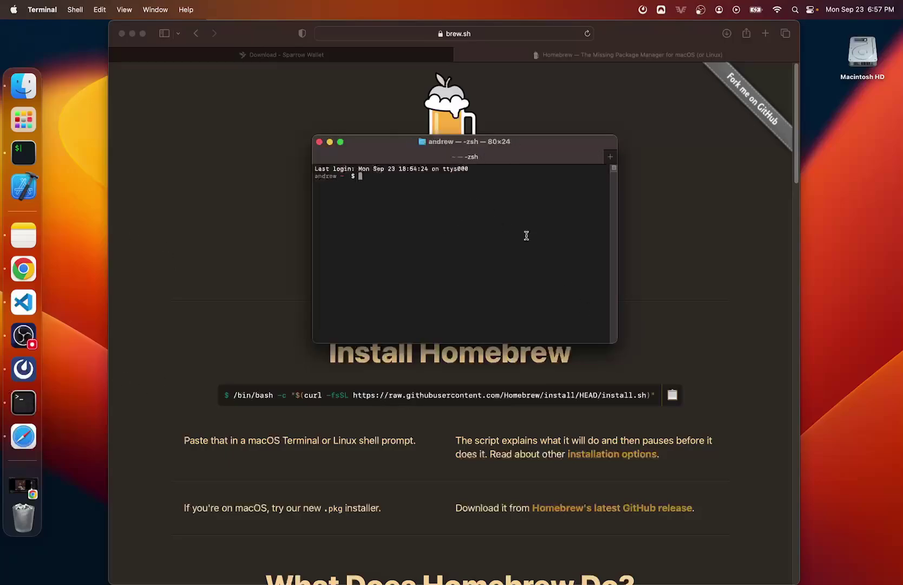
pyautogui.press('super+equal')
pyautogui.press('super+equal')
pyautogui.press('super+equal')
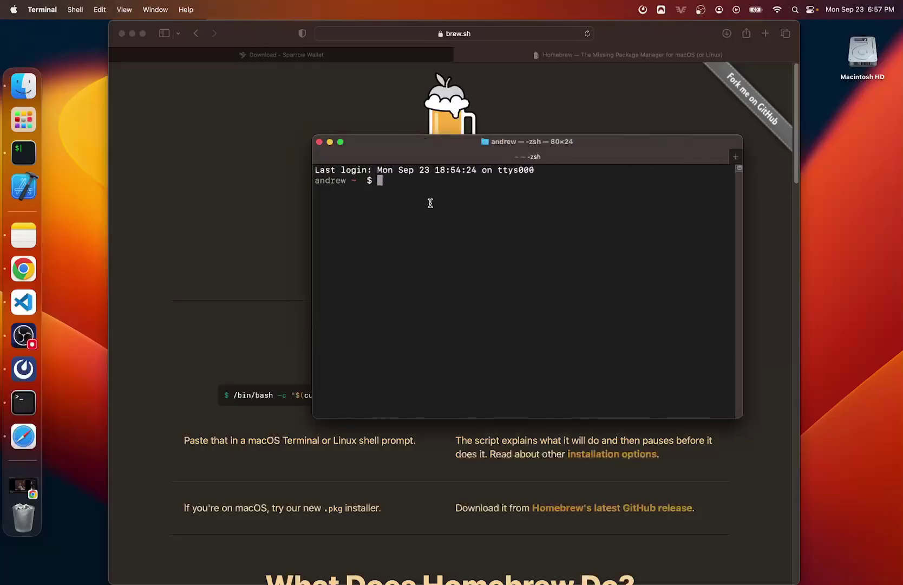
pyautogui.write('brew --version')
pyautogui.press('Return')
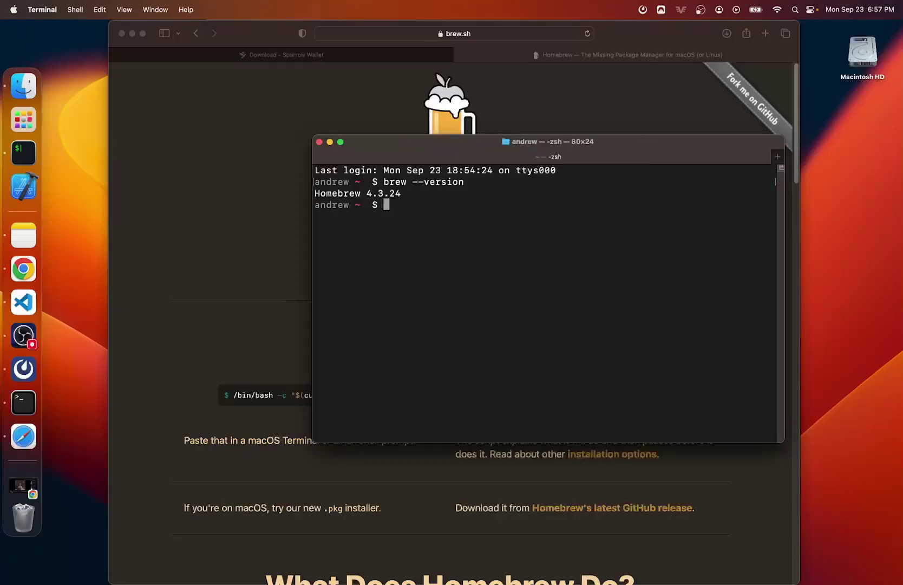
pyautogui.moveTo(398, 194); pyautogui.dragTo(314, 194)
pyautogui.moveTo(463, 146); pyautogui.dragTo(378, 136)
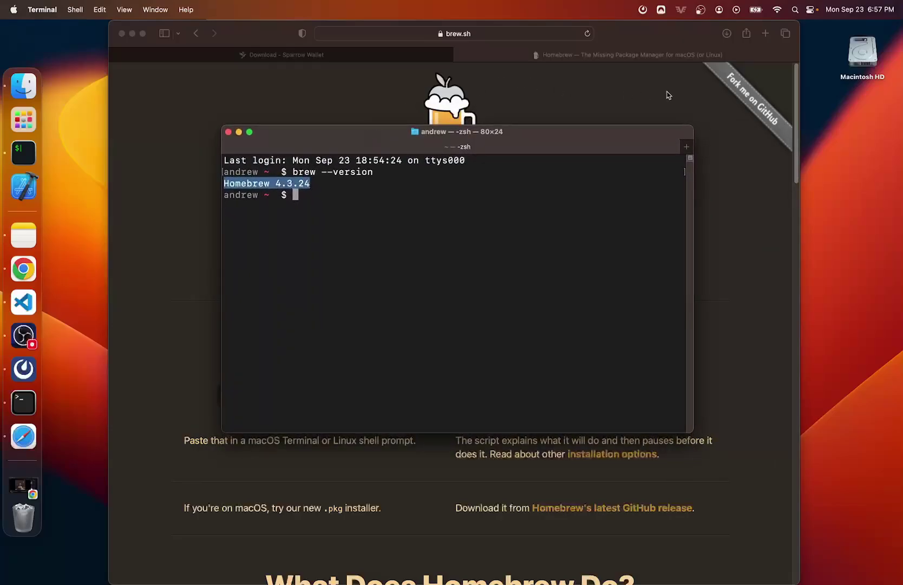
# - Replace the Homebrew tab with a 'brew gpg' search and open the Homebrew Formulae gnupg page
pyautogui.click(459, 56)
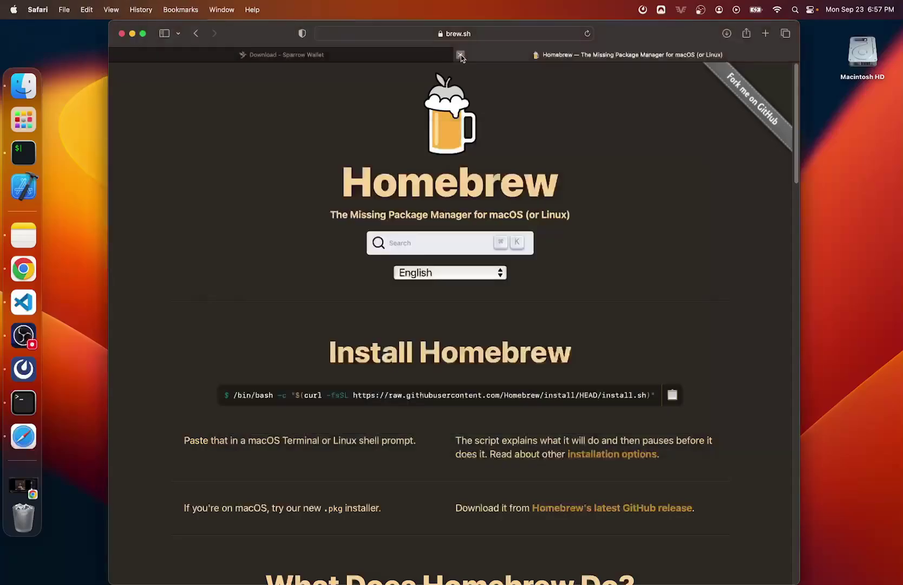
pyautogui.click(460, 54)
pyautogui.click(766, 34)
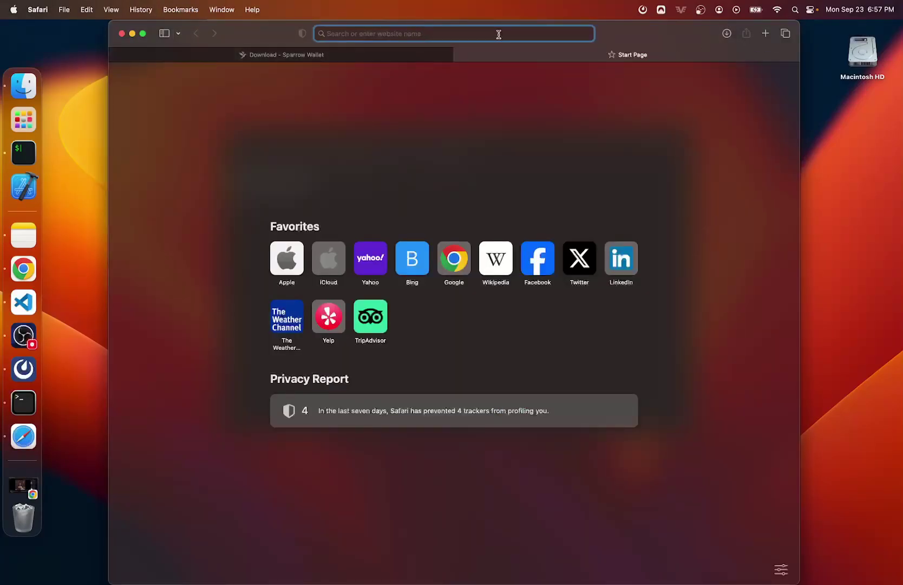
pyautogui.write('brew gpg')
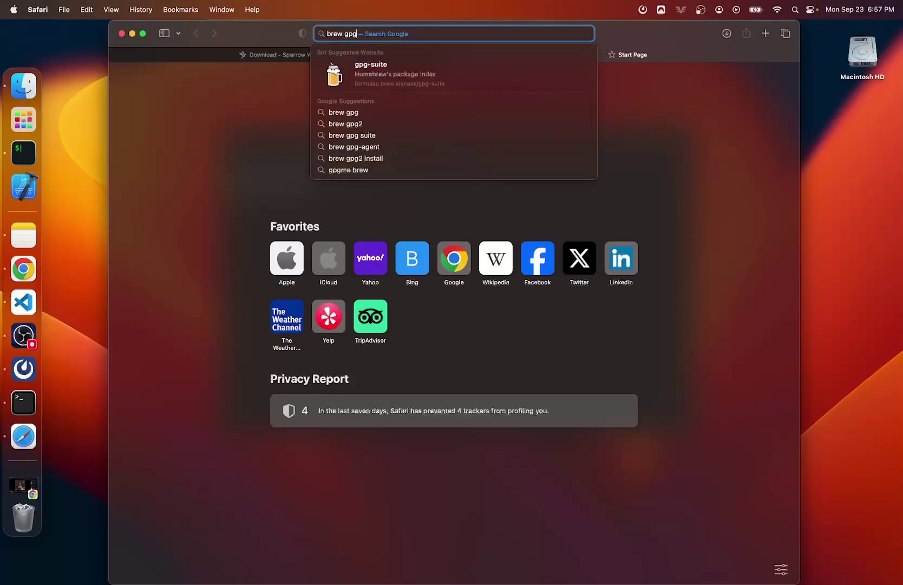
pyautogui.press('Return')
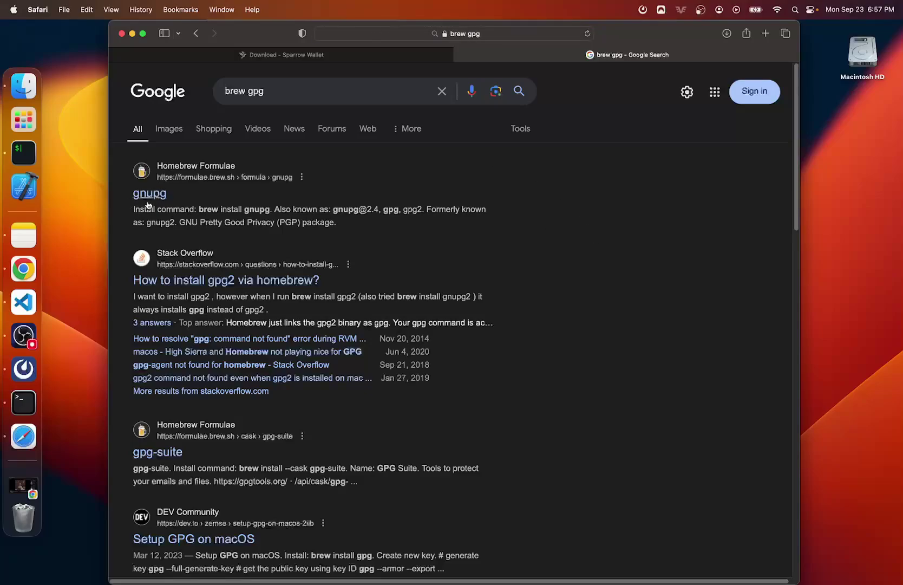
pyautogui.click(150, 194)
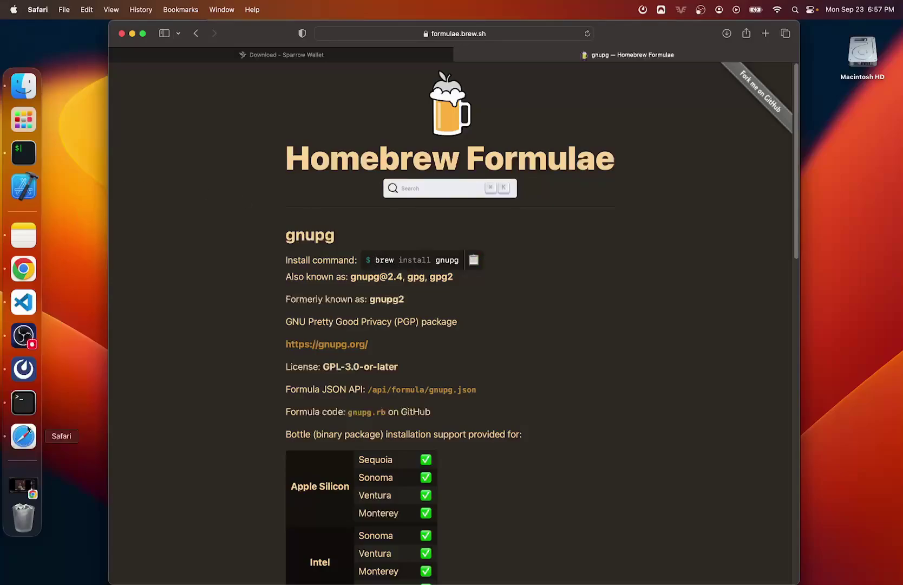
pyautogui.click(24, 402)
# - Install gnupg by running the pasted brew install gnupg command
pyautogui.click(361, 254)
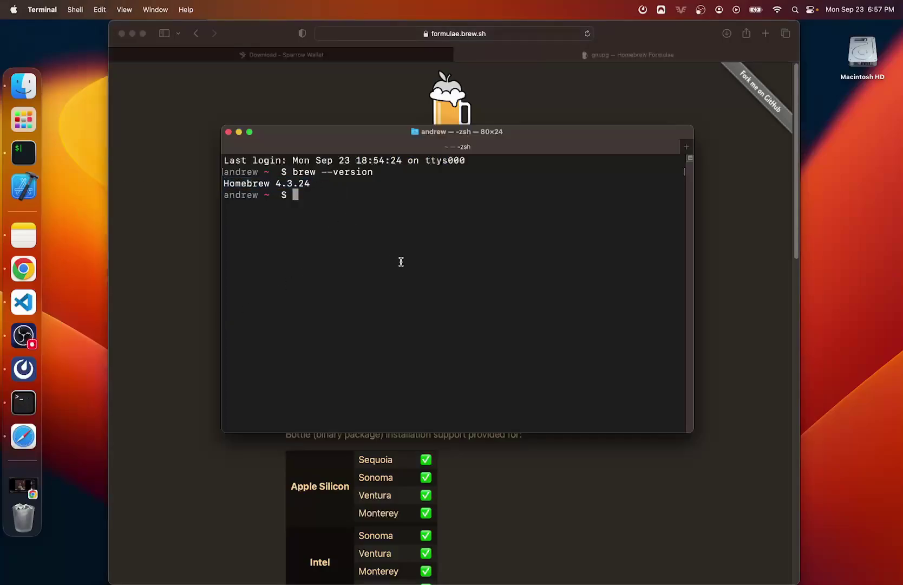
pyautogui.write('brew install gnupg')
pyautogui.press('Return')
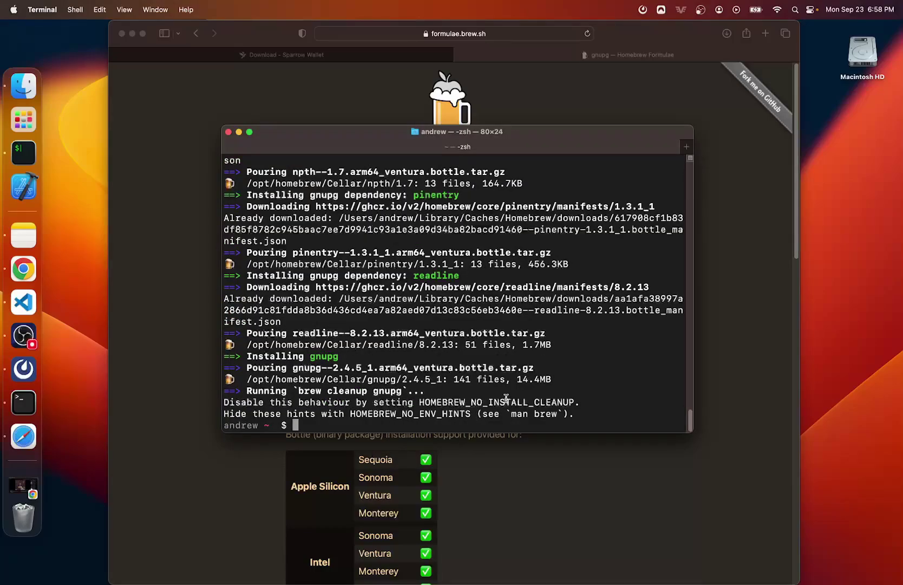
pyautogui.press('Return')
pyautogui.press('Return')
# - Run gpg --help and gpg --version, confirming GnuPG 2.4.5 is installed
pyautogui.write('gpg --hel')
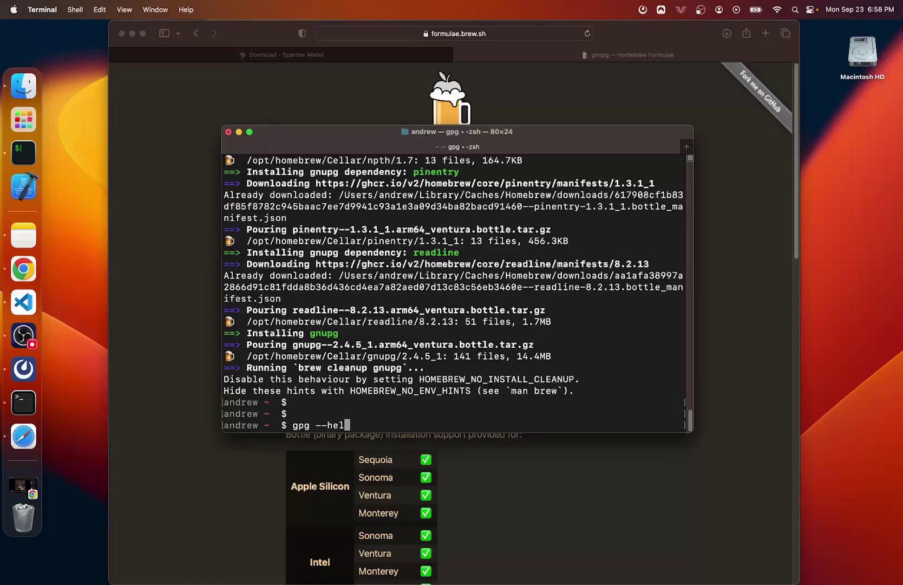
pyautogui.write('p pp')
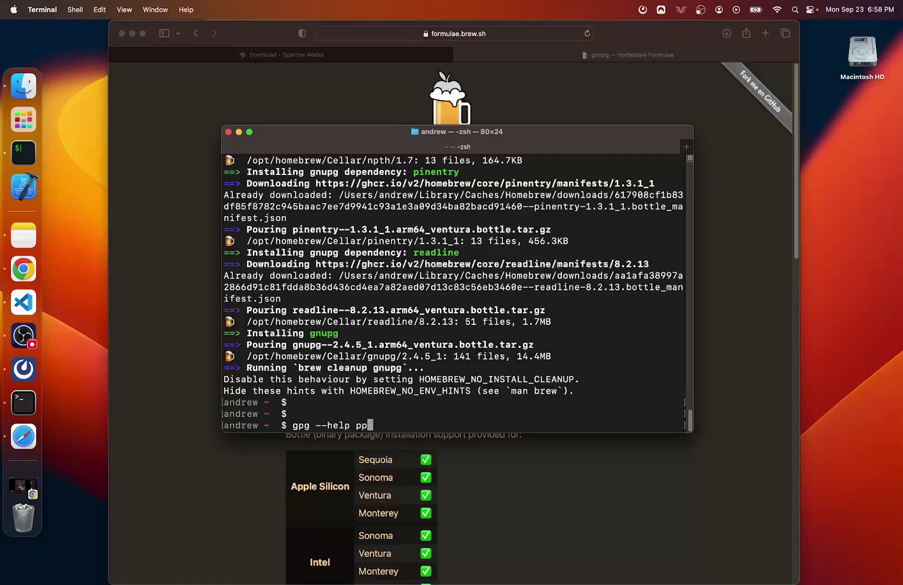
pyautogui.press('BackSpace')
pyautogui.press('BackSpace')
pyautogui.press('BackSpace')
pyautogui.press('Return')
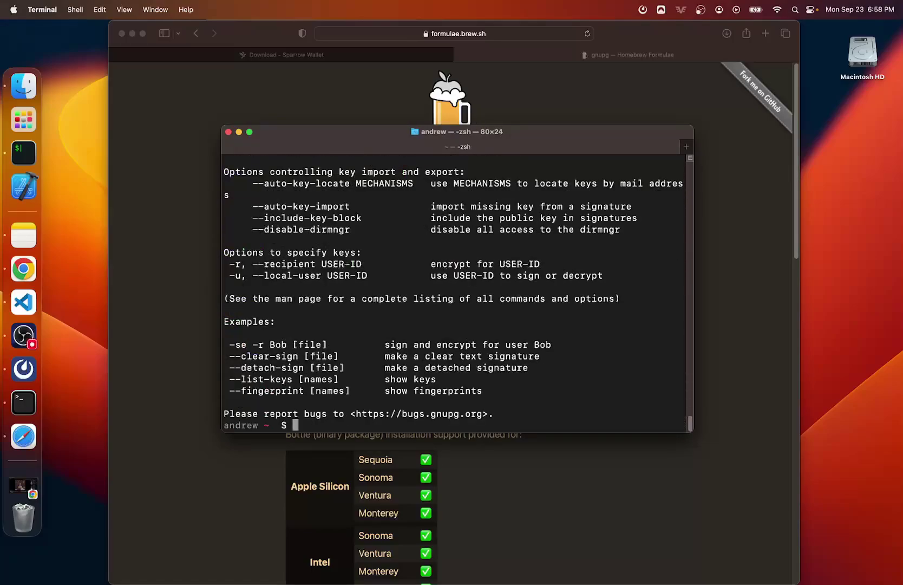
pyautogui.write('gpg --version')
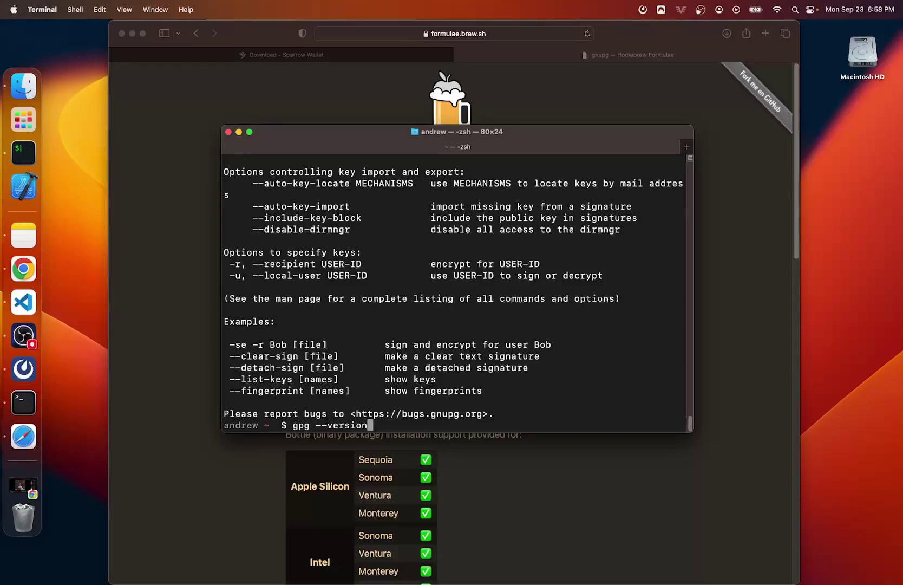
pyautogui.press('Return')
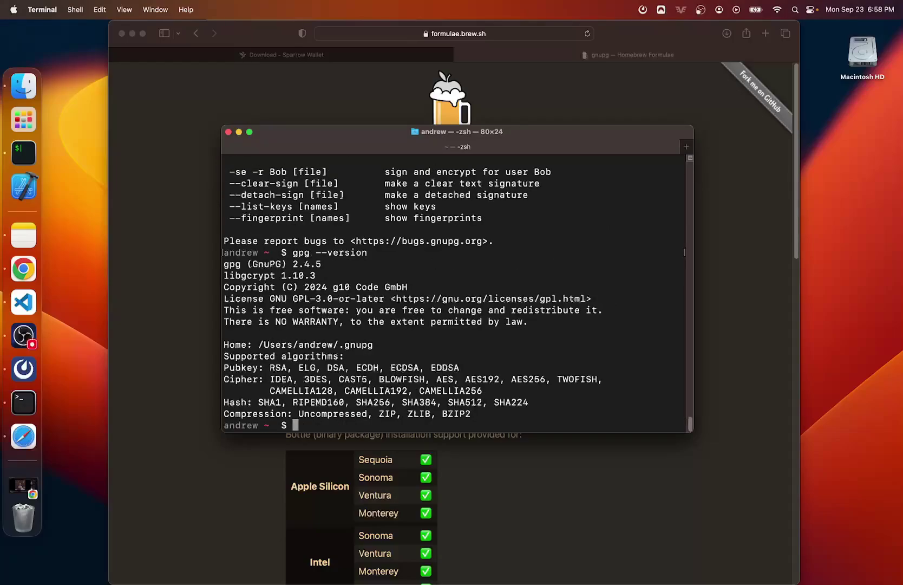
pyautogui.moveTo(225, 263); pyautogui.dragTo(372, 307)
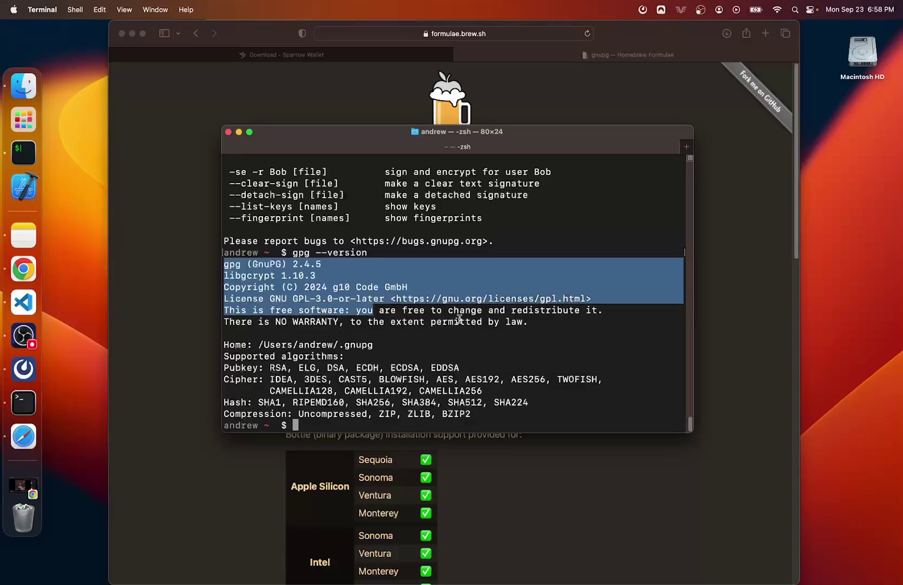
pyautogui.click(496, 348)
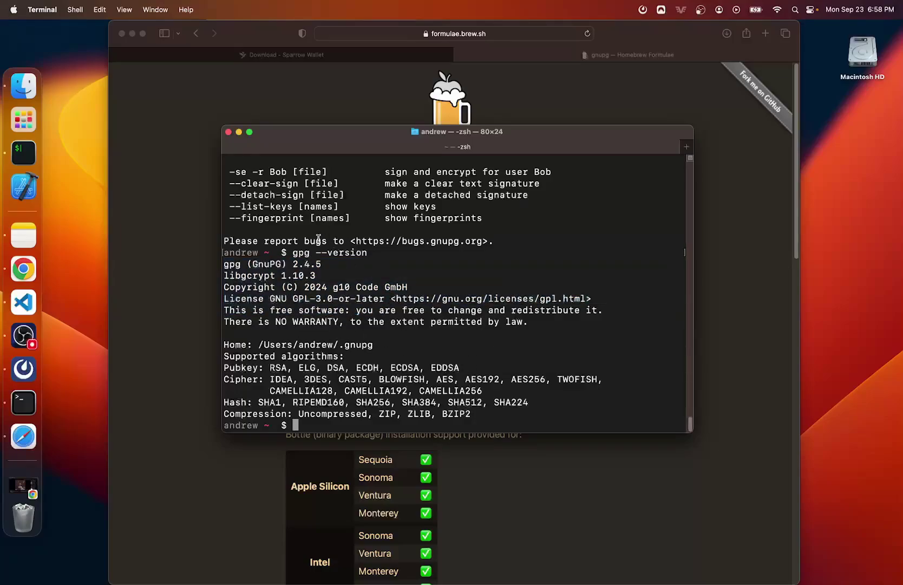
pyautogui.moveTo(294, 252); pyautogui.dragTo(382, 251)
pyautogui.click(318, 418)
# - On the Sparrow Wallet page, select the curl … | gpg --import key-import command under Earlier releases
pyautogui.click(287, 55)
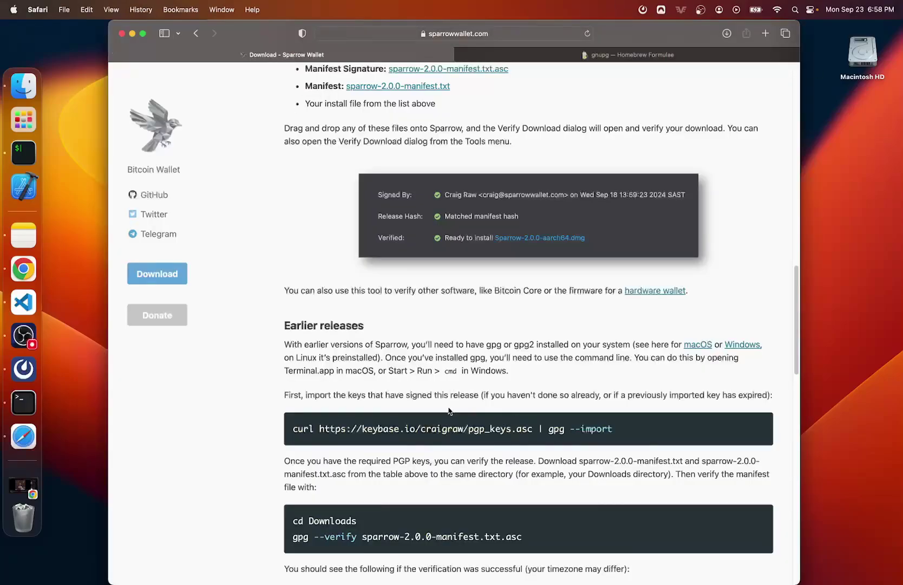
pyautogui.scroll(-1, 448, 410)
pyautogui.moveTo(297, 416); pyautogui.dragTo(517, 412)
pyautogui.click(537, 416)
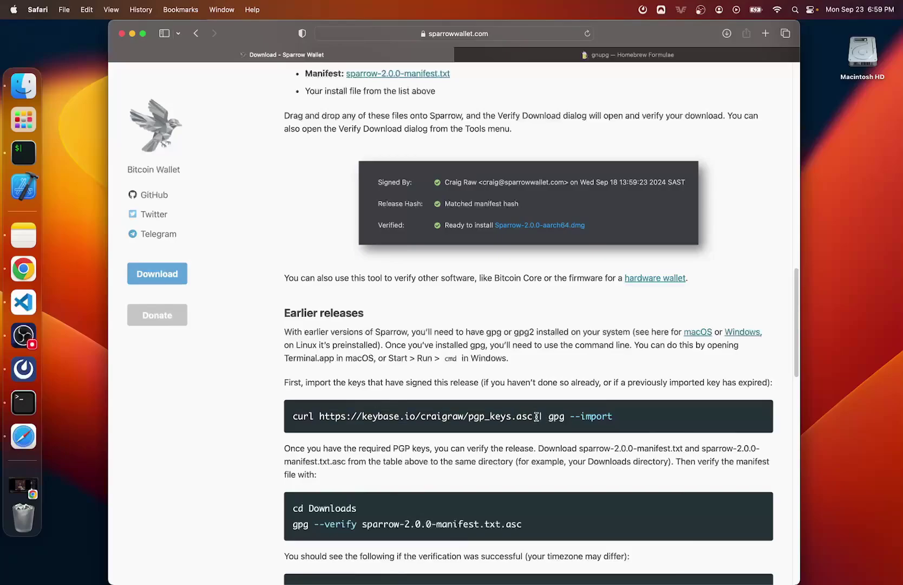
pyautogui.moveTo(537, 417); pyautogui.dragTo(492, 412)
pyautogui.click(612, 417)
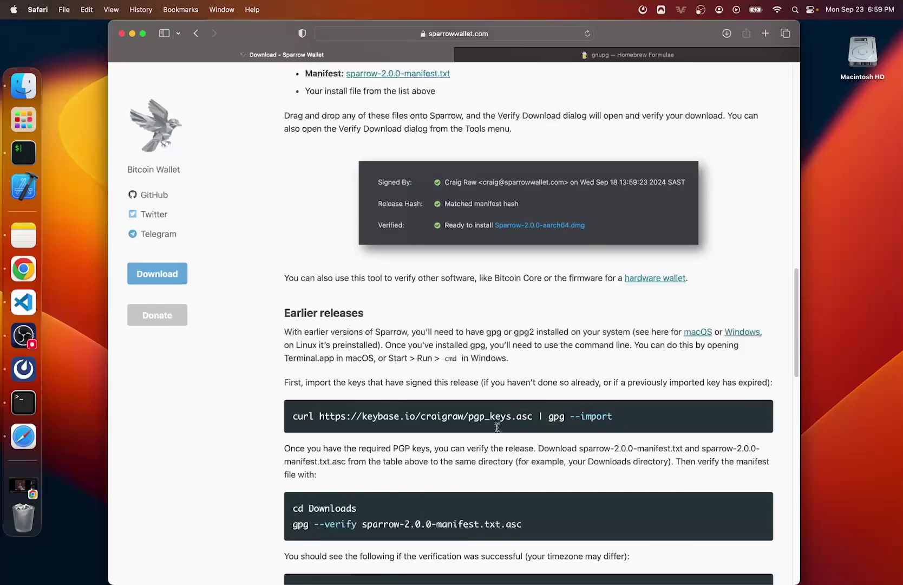
pyautogui.tripleClick(293, 418)
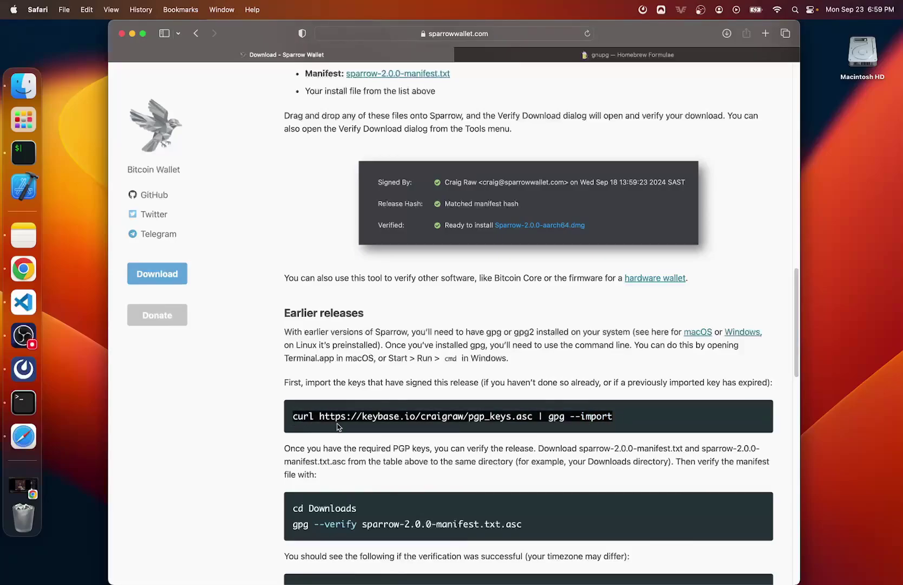
# - Run the copied curl | gpg --import command in Terminal to import Sparrow's signing keys
pyautogui.press('super+c')
pyautogui.click(23, 403)
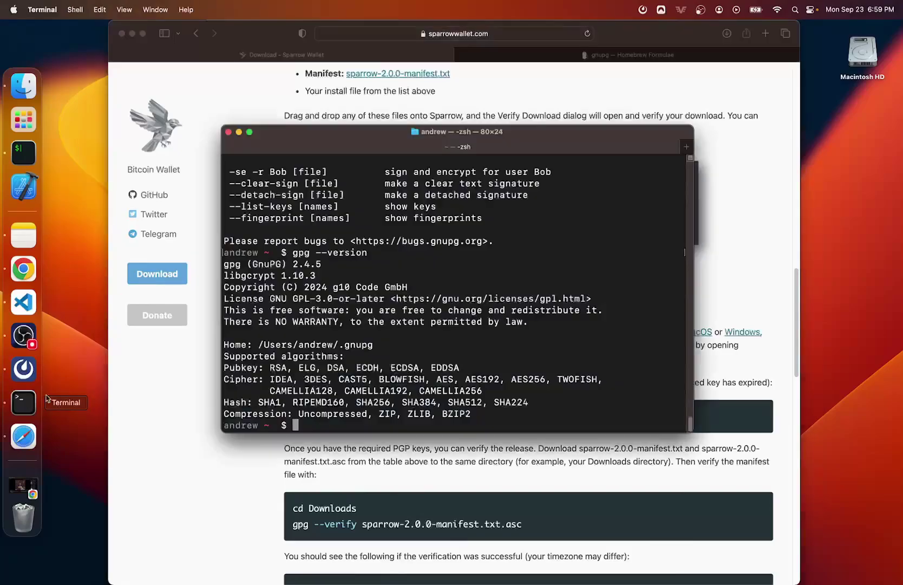
pyautogui.press('super+v')
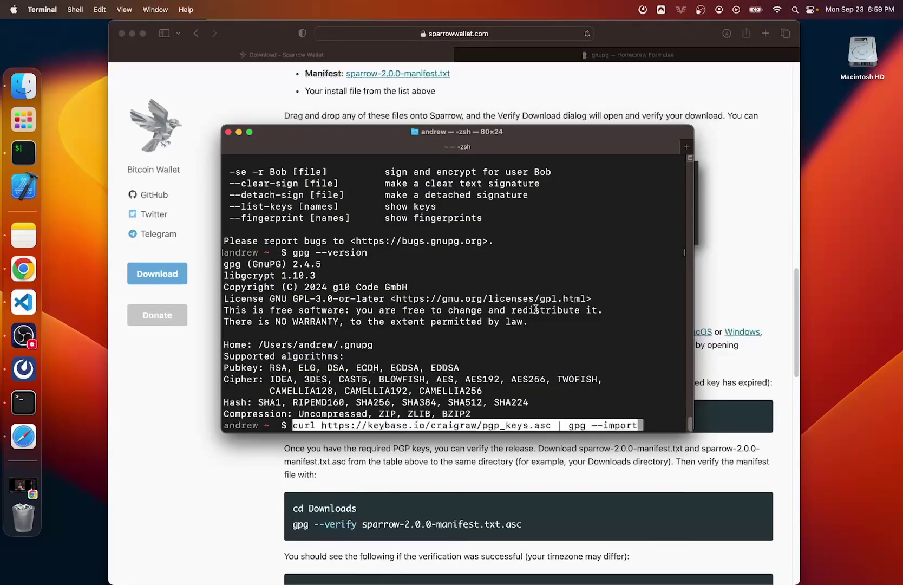
pyautogui.press('Return')
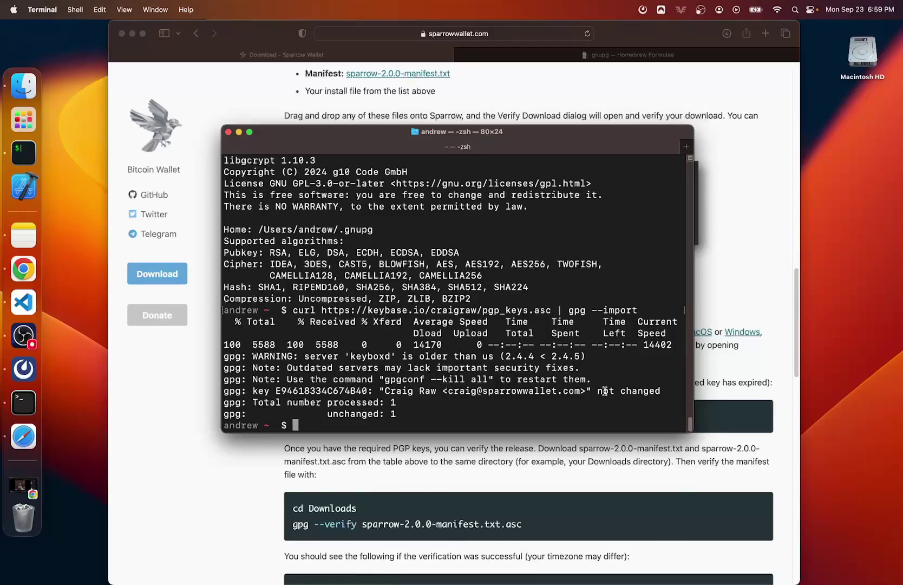
# - Check the import output reports the key as not changed and select the imported key's ID
pyautogui.moveTo(638, 389); pyautogui.dragTo(609, 390)
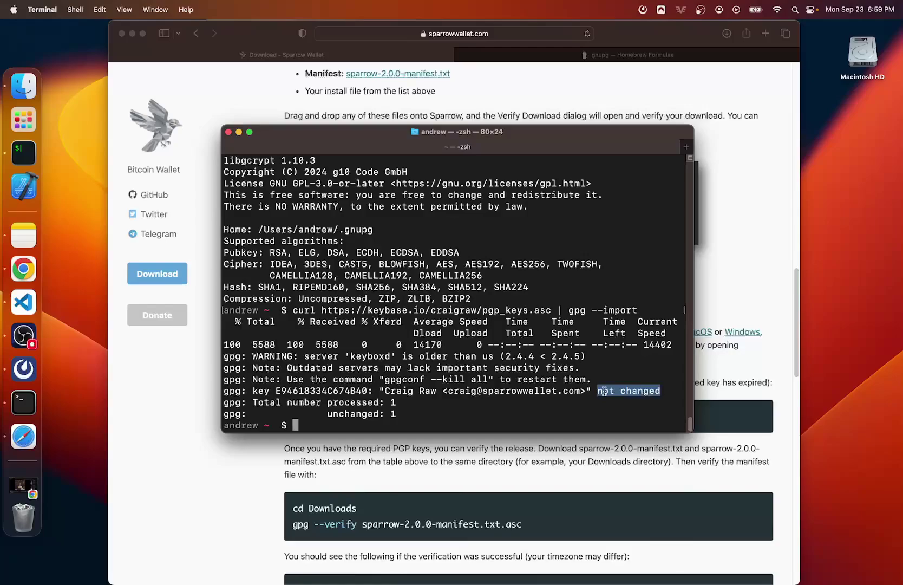
pyautogui.click(606, 391)
pyautogui.moveTo(598, 391); pyautogui.dragTo(655, 390)
pyautogui.moveTo(410, 390); pyautogui.dragTo(546, 391)
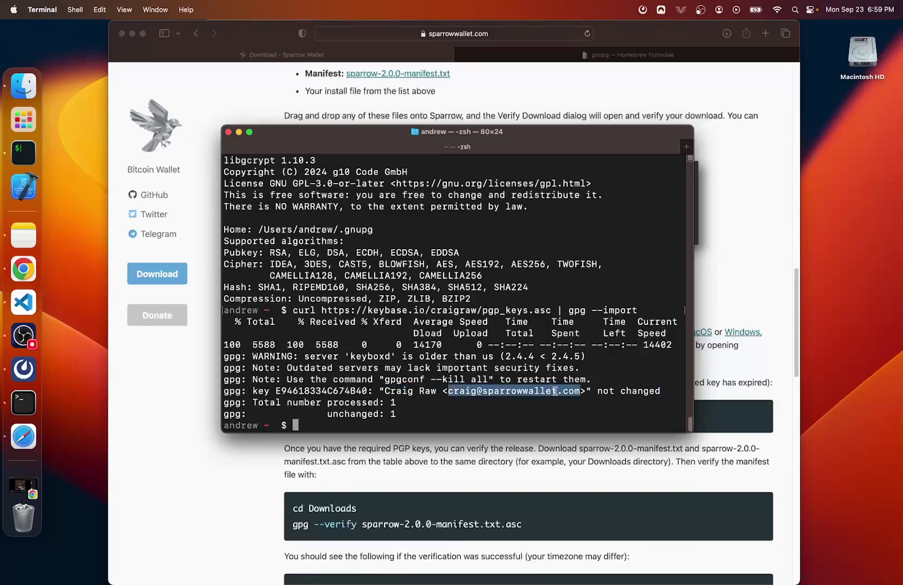
pyautogui.click(295, 393)
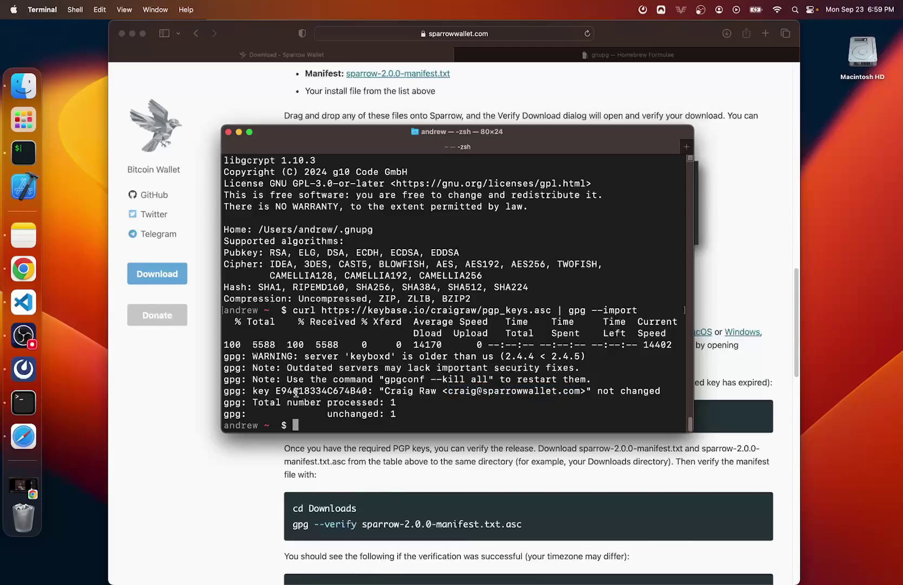
pyautogui.doubleClick(295, 390)
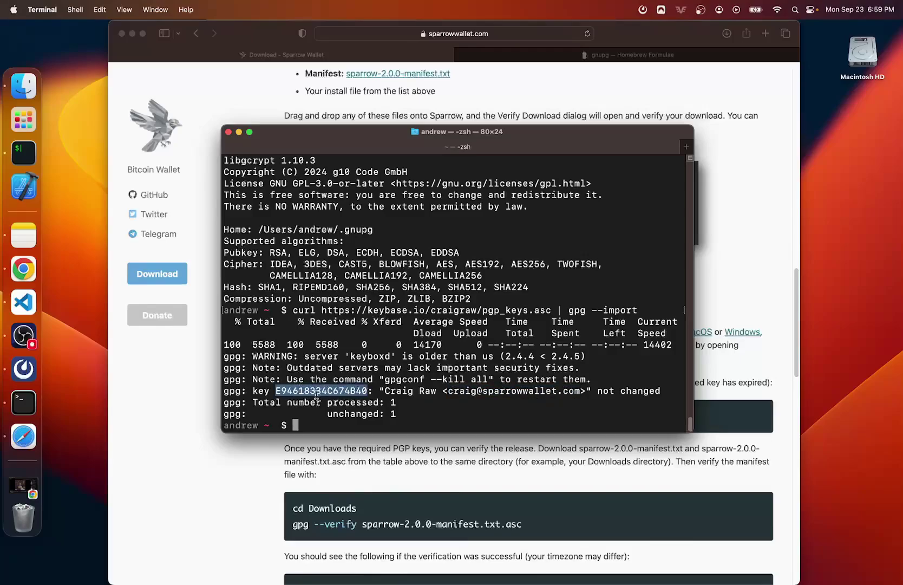
pyautogui.rightClick(30, 271)
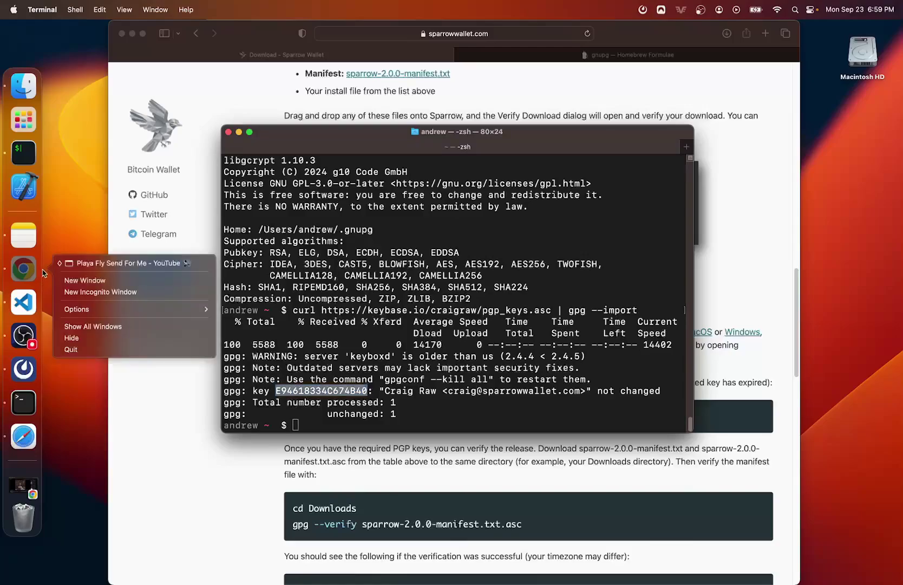
pyautogui.click(584, 81)
# - In a new tab, find the Sparrow developer's X profile and select its GPG fingerprint ending 4B40
pyautogui.click(602, 53)
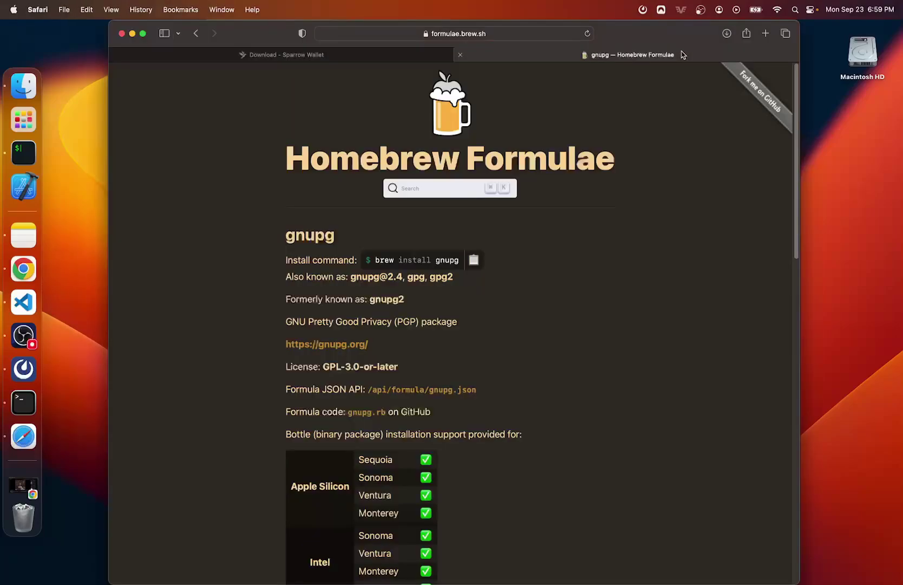
pyautogui.click(765, 33)
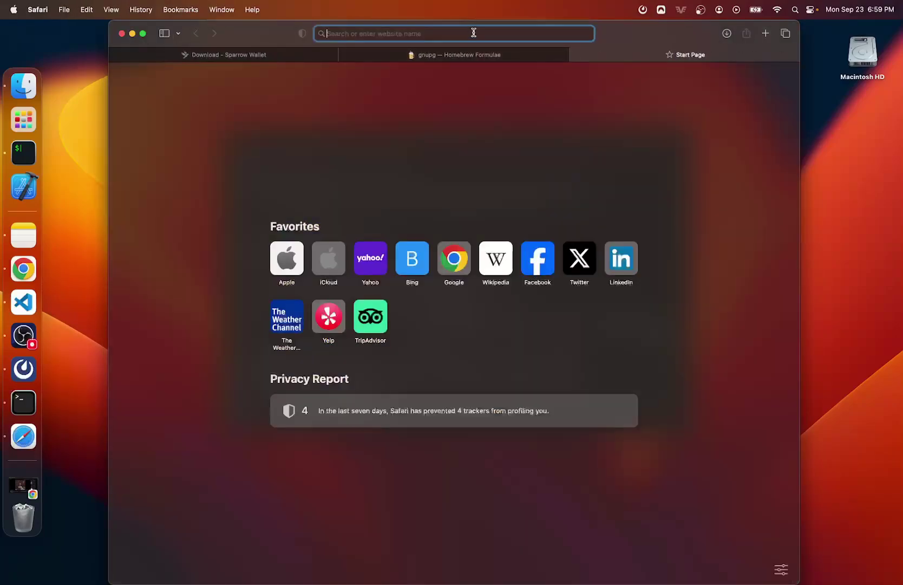
pyautogui.write('twitter c')
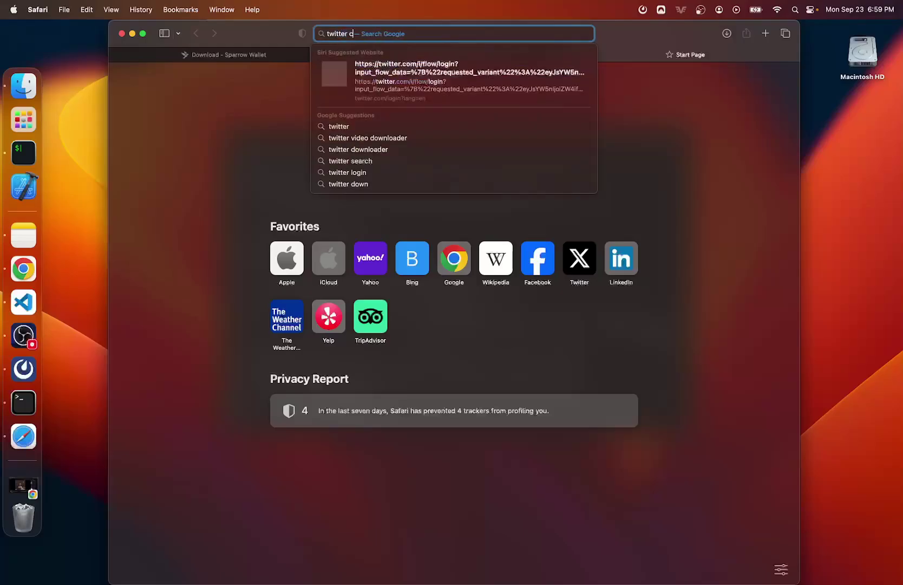
pyautogui.write('raigraw')
pyautogui.press('Escape')
pyautogui.press('Return')
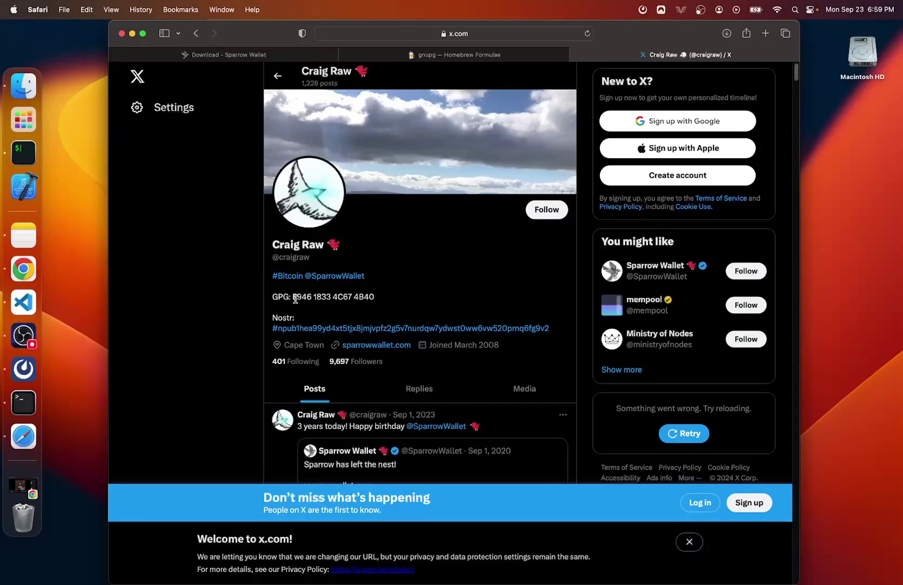
pyautogui.moveTo(292, 296); pyautogui.dragTo(381, 299)
pyautogui.moveTo(292, 297); pyautogui.dragTo(375, 297)
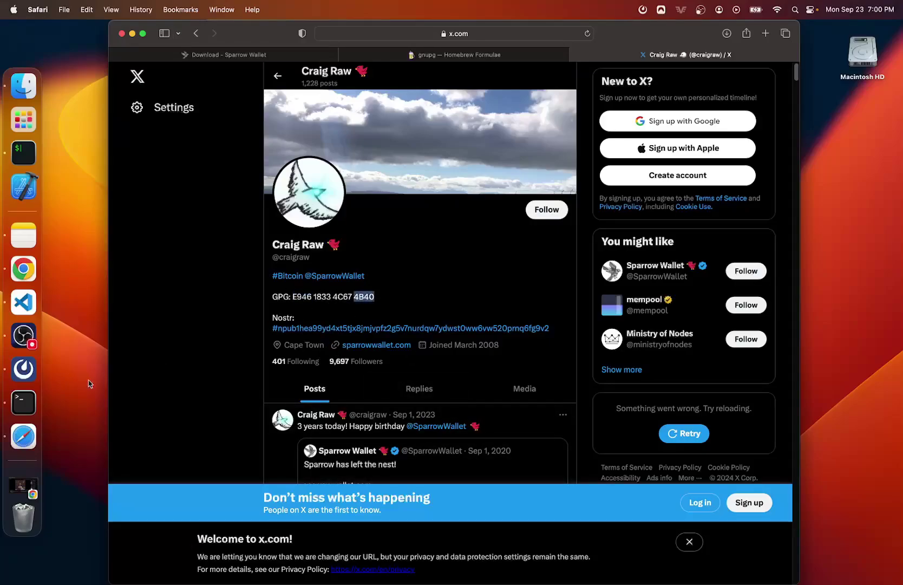
# - Compare the fingerprint against the imported key ID in Terminal, then reposition the Terminal window
pyautogui.click(34, 402)
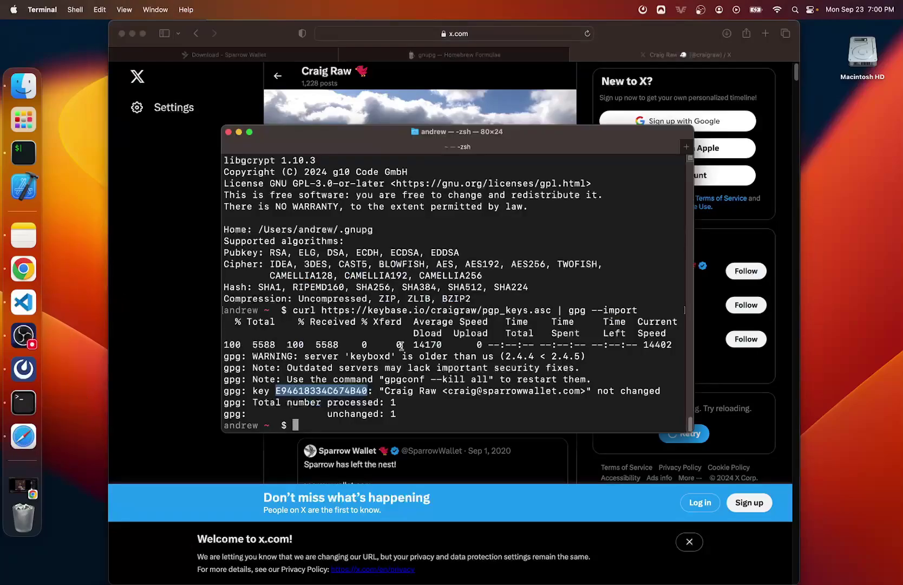
pyautogui.click(283, 396)
pyautogui.moveTo(278, 392); pyautogui.dragTo(367, 391)
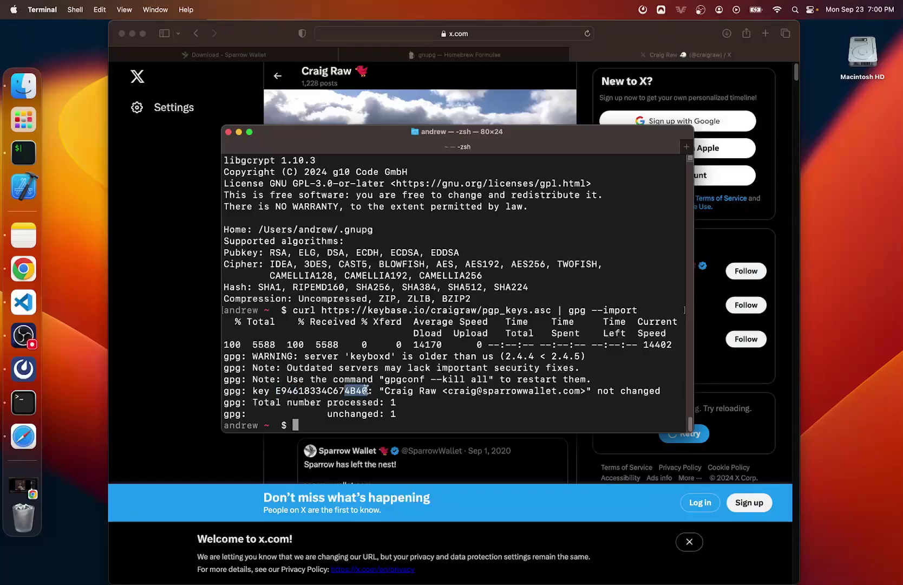
pyautogui.click(460, 416)
pyautogui.moveTo(396, 146); pyautogui.dragTo(383, 129)
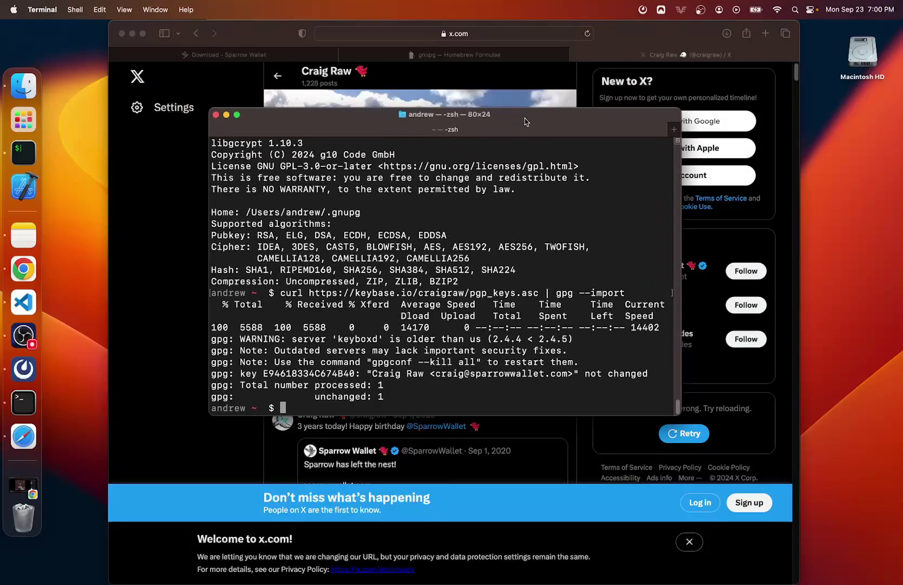
pyautogui.moveTo(524, 121); pyautogui.dragTo(476, 184)
# - Select the cd Downloads command on the Sparrow download page
pyautogui.click(668, 32)
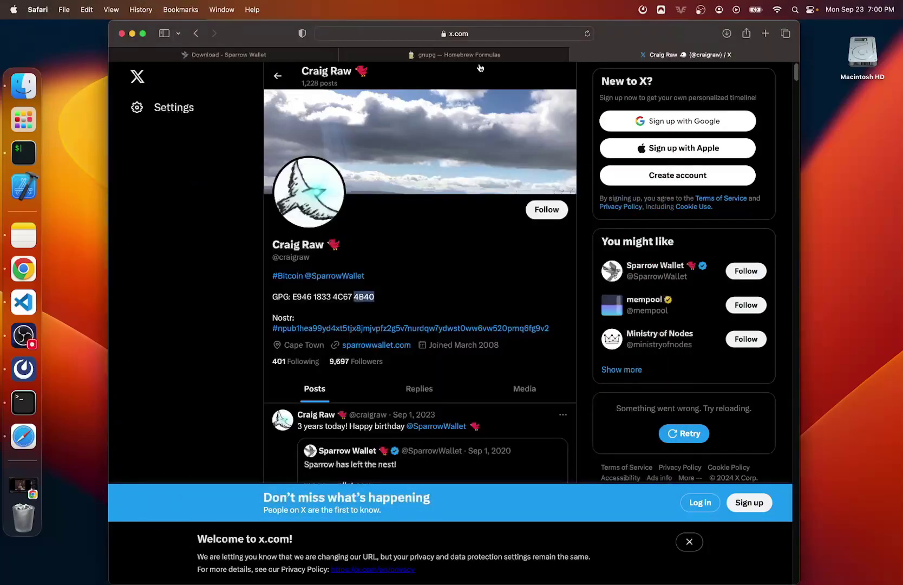
pyautogui.click(233, 54)
pyautogui.scroll(-5, 446, 330)
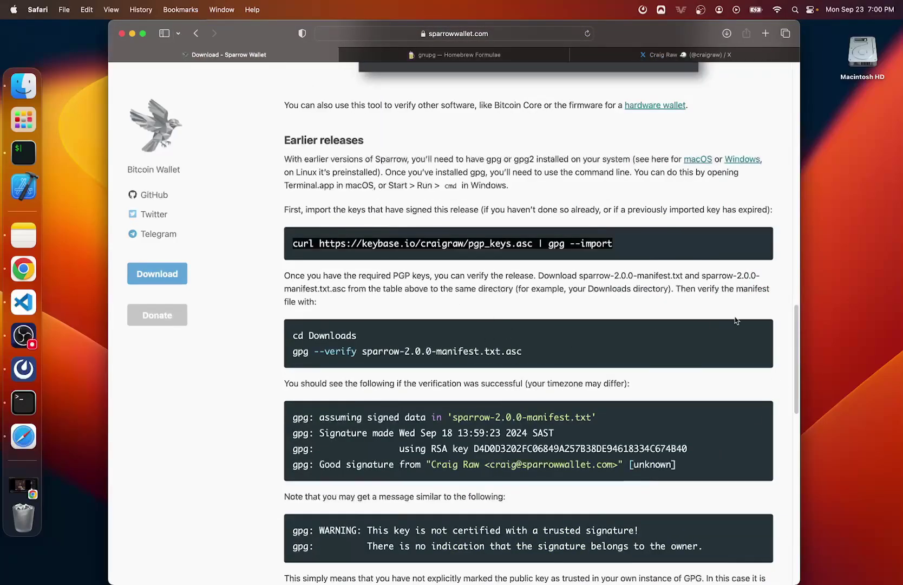
pyautogui.tripleClick(297, 335)
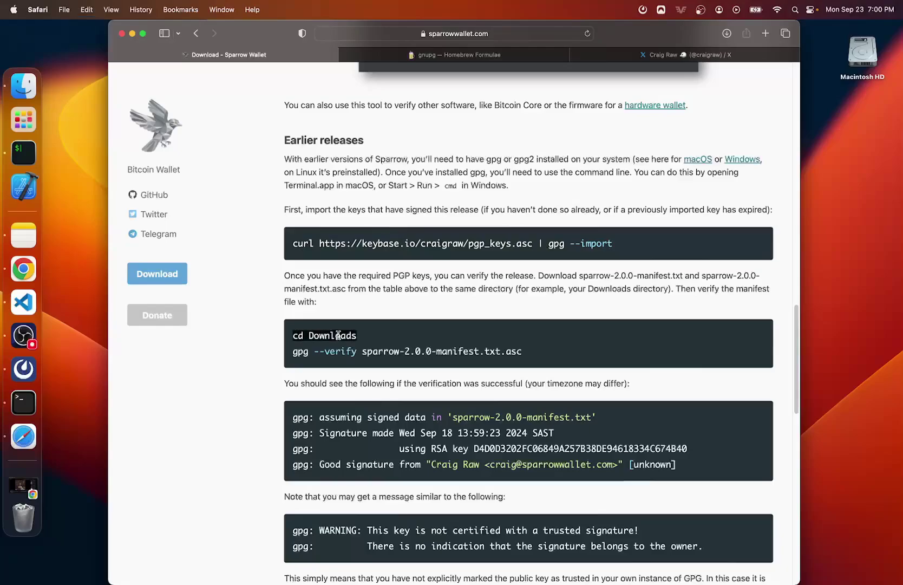
# - Run cd Downloads in Terminal, allow Downloads folder access, and list the files with ls
pyautogui.click(24, 404)
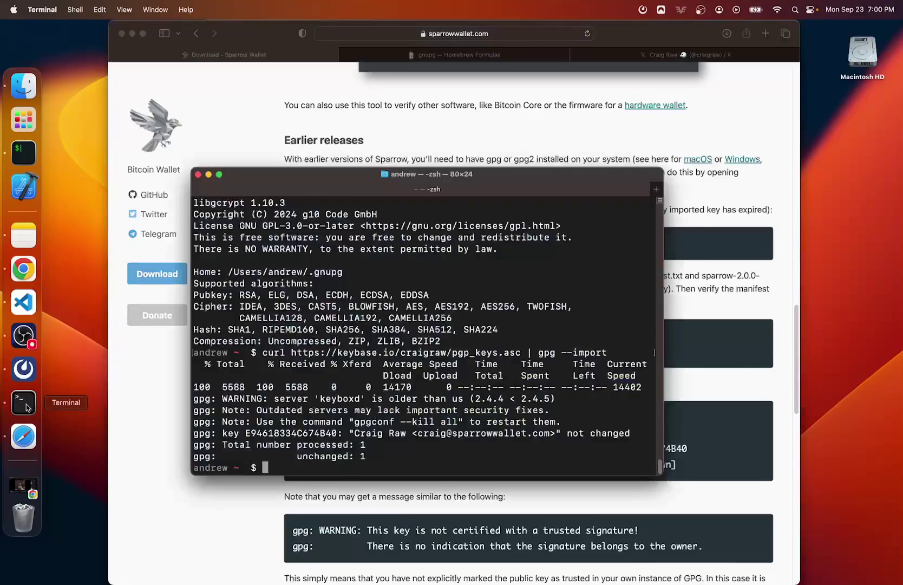
pyautogui.press('super+v')
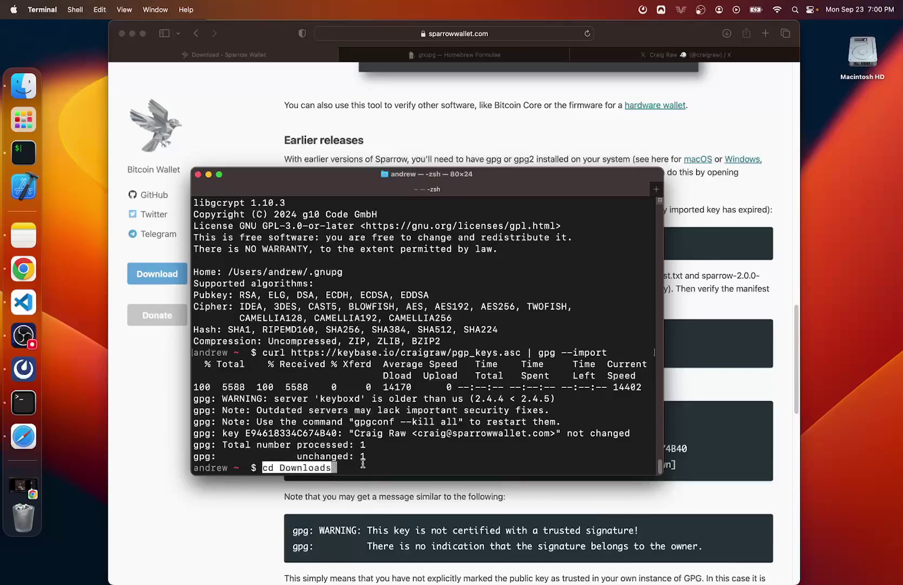
pyautogui.press('Return')
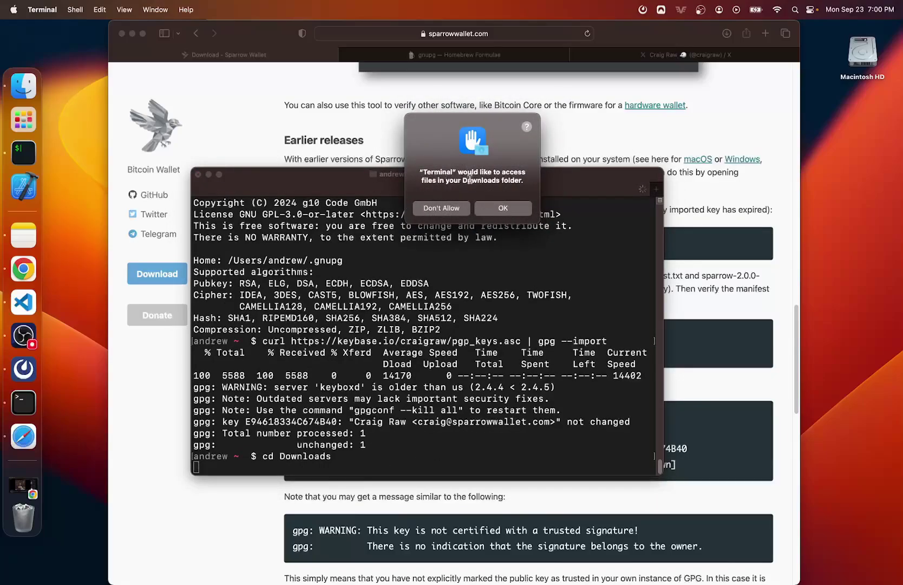
pyautogui.click(503, 208)
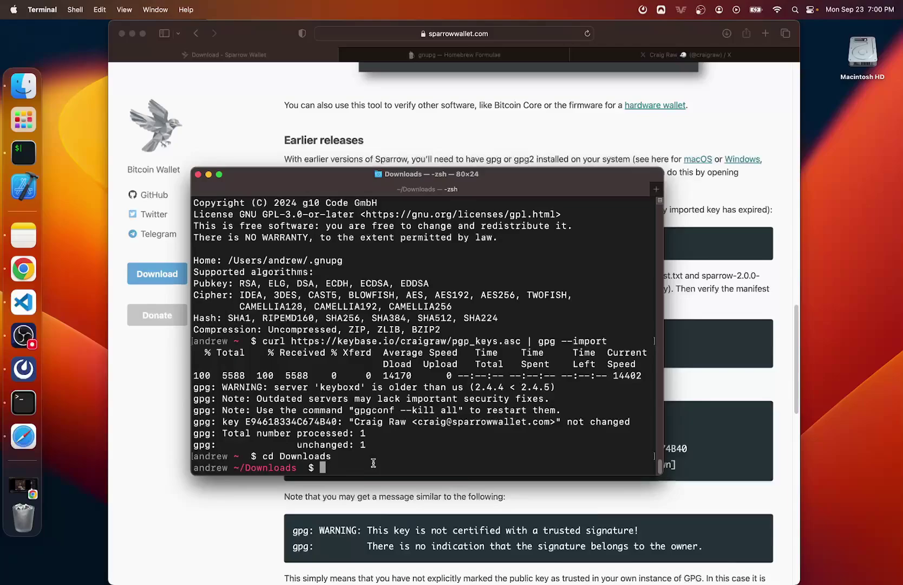
pyautogui.write('ls')
pyautogui.press('Return')
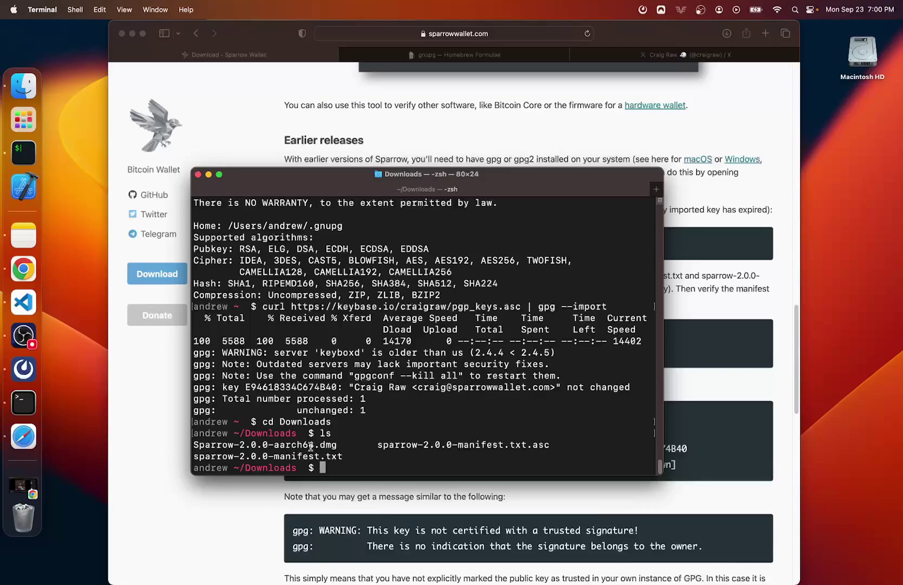
# - Run the page's gpg --verify on sparrow-2.0.0-manifest.txt.asc and confirm the Good signature result
pyautogui.click(165, 406)
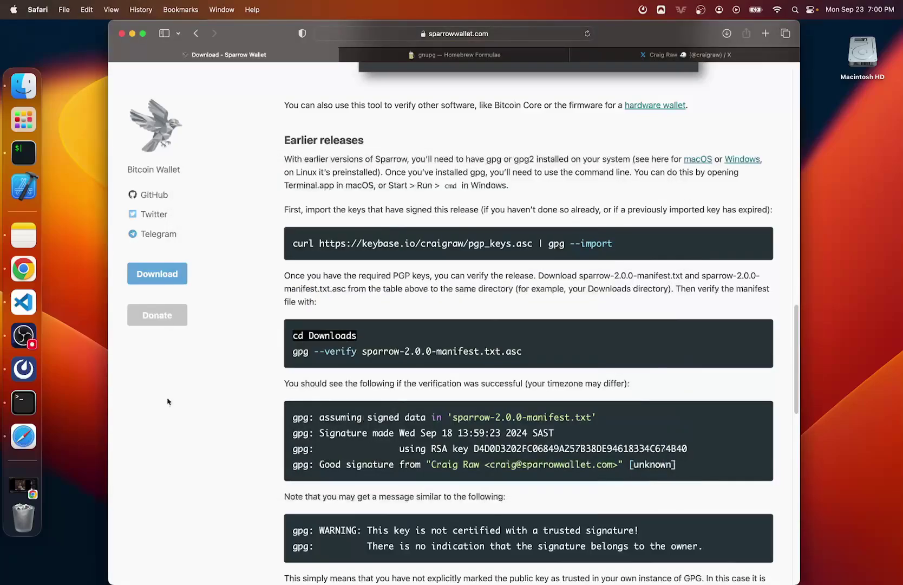
pyautogui.moveTo(301, 353); pyautogui.dragTo(516, 353)
pyautogui.press('super+c')
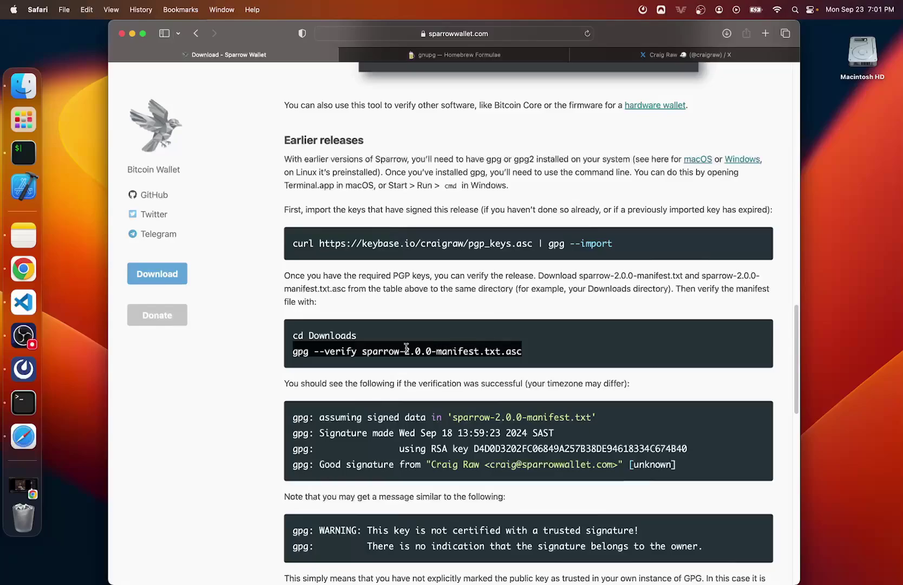
pyautogui.click(23, 403)
pyautogui.press('super+v')
pyautogui.press('Return')
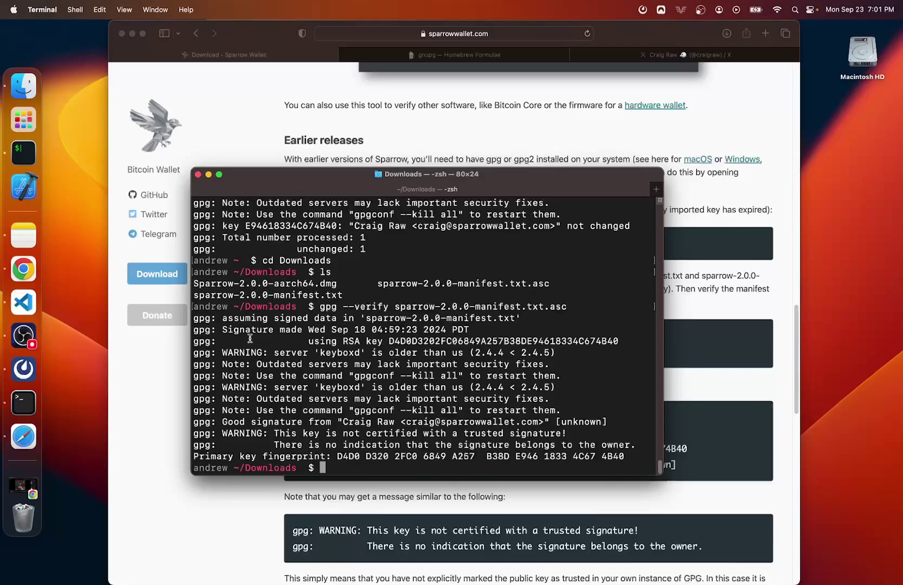
pyautogui.moveTo(224, 422)
pyautogui.mouseDown()
pyautogui.moveTo(487, 410)
pyautogui.moveTo(581, 417)
pyautogui.mouseUp()
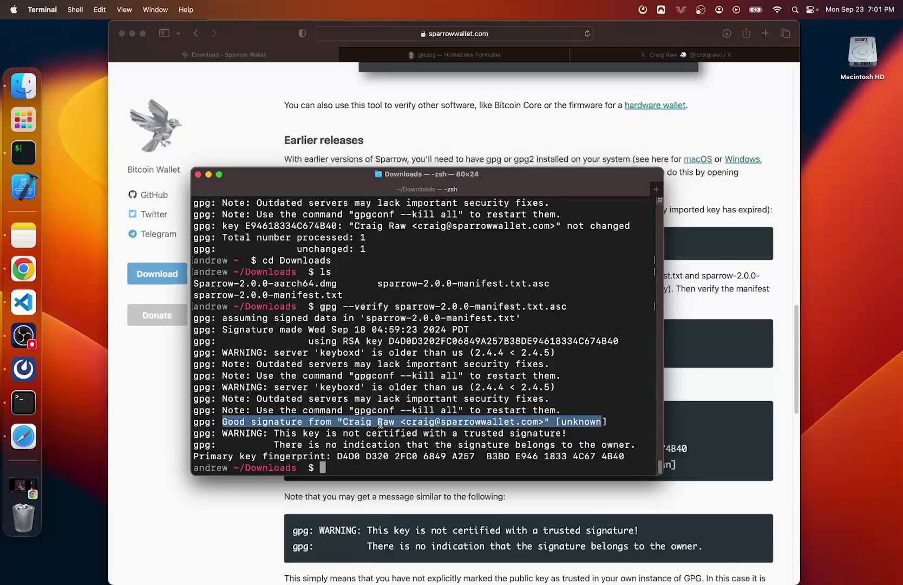
pyautogui.moveTo(567, 307); pyautogui.dragTo(410, 307)
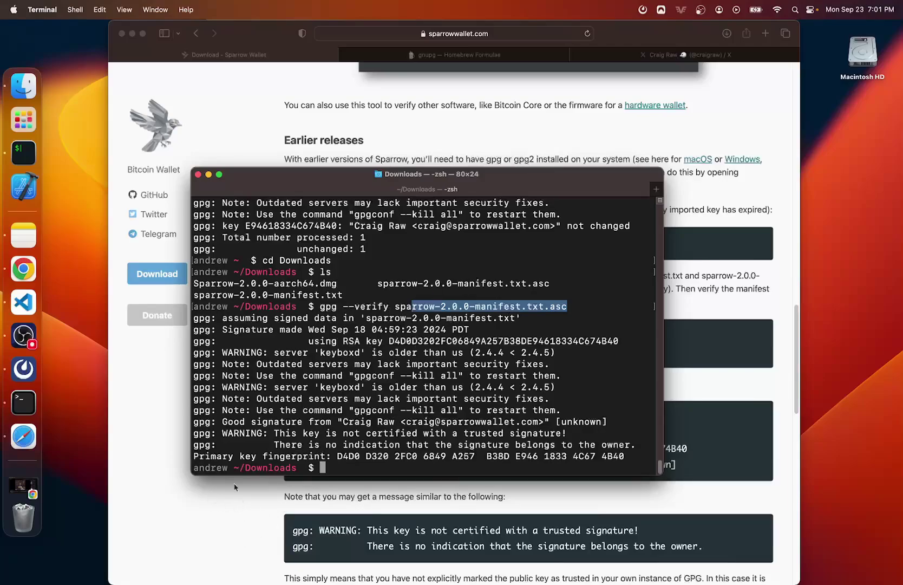
# - Copy the macOS shasum --check command from the Sparrow download page
pyautogui.click(229, 522)
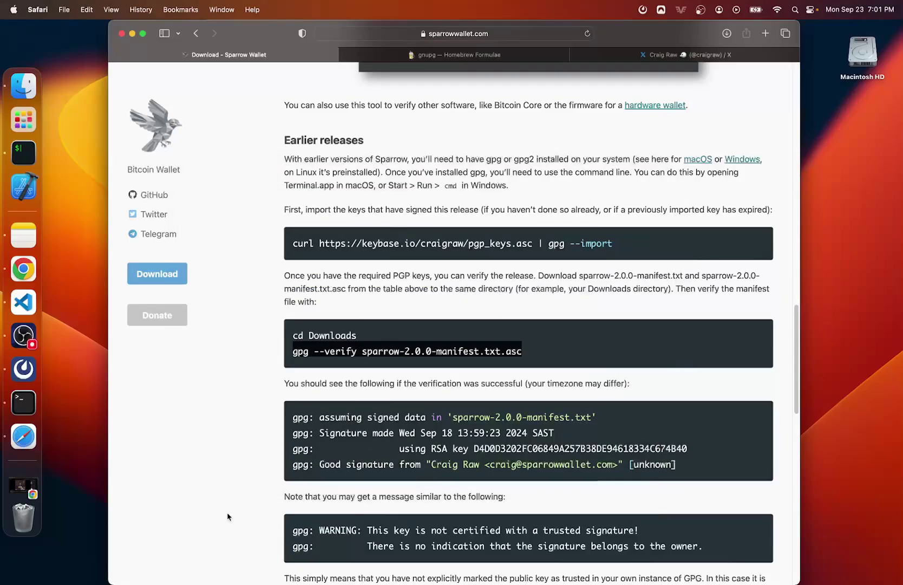
pyautogui.scroll(-5, 411, 347)
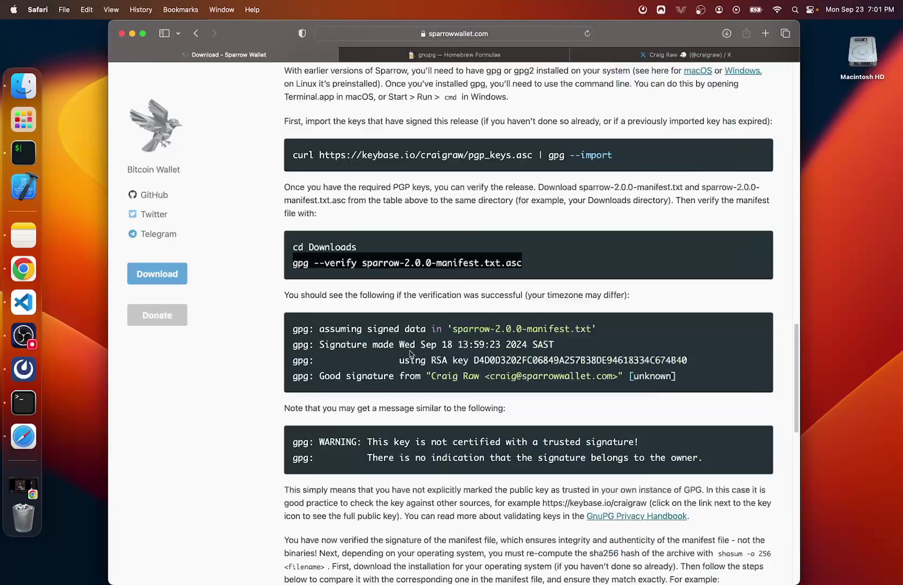
pyautogui.scroll(-1, 418, 381)
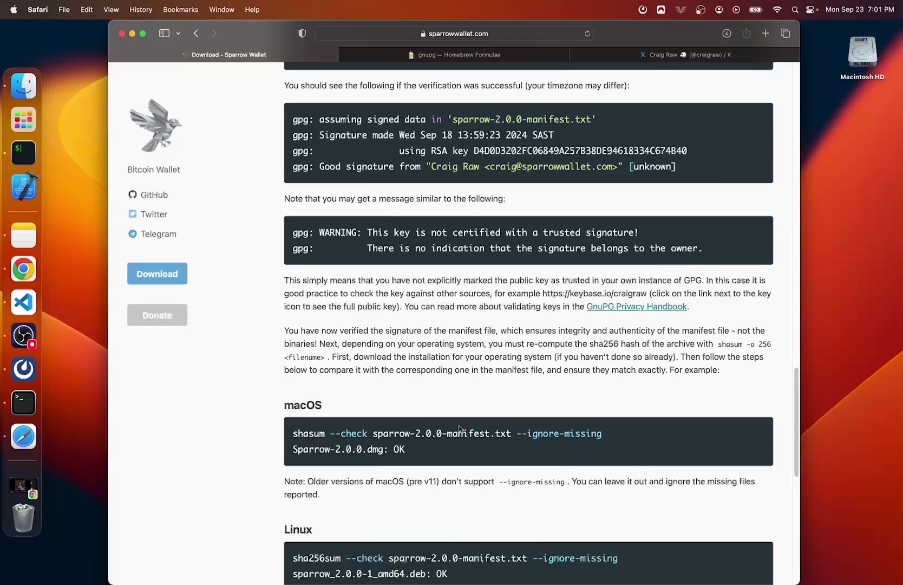
pyautogui.doubleClick(300, 432)
pyautogui.moveTo(310, 434); pyautogui.dragTo(599, 434)
pyautogui.press('super+c')
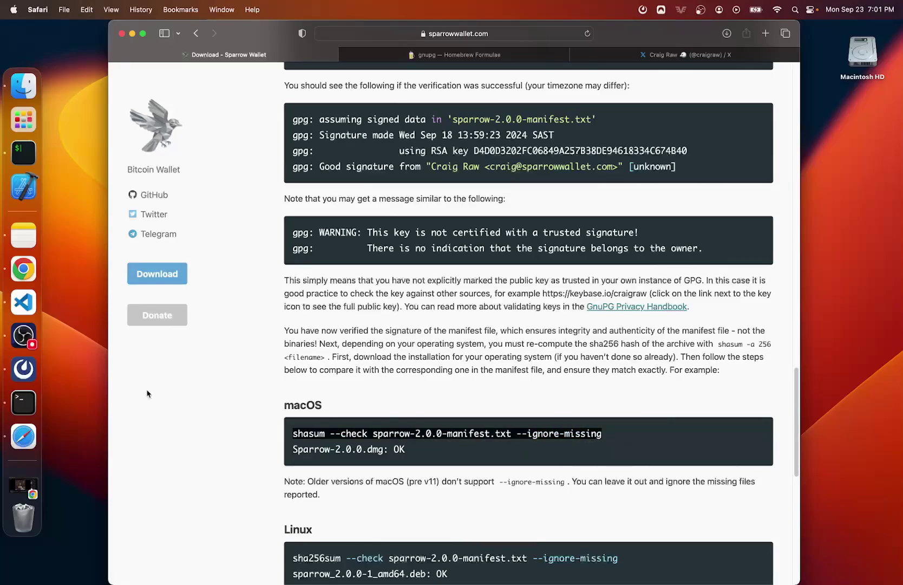
# - Run the shasum check in Terminal and confirm Sparrow-2.0.0-aarch64.dmg: OK
pyautogui.click(23, 402)
pyautogui.click(326, 377)
pyautogui.press('super+v')
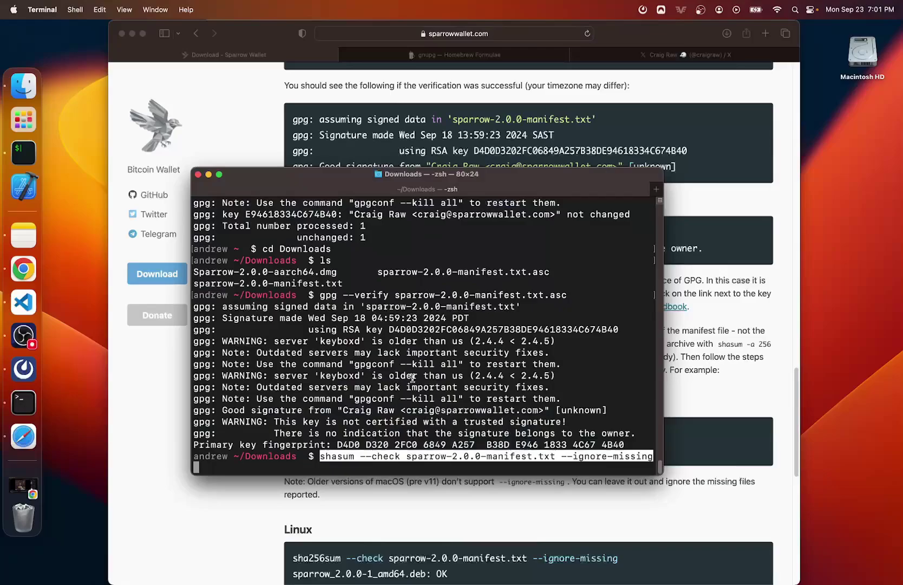
pyautogui.press('Return')
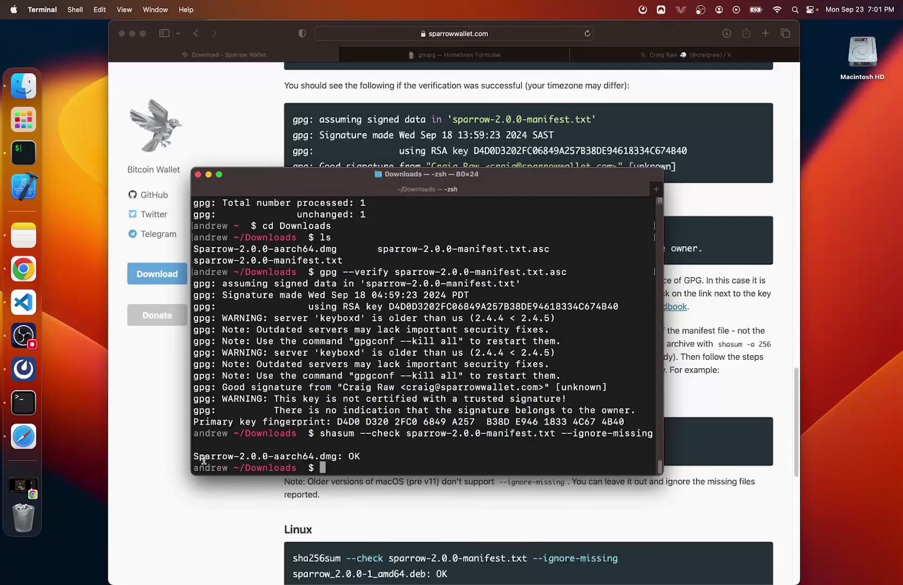
pyautogui.moveTo(195, 457); pyautogui.dragTo(623, 458)
pyautogui.moveTo(364, 457); pyautogui.dragTo(345, 456)
# - Open Downloads in Finder and mount the Sparrow-2.0.0-aarch64.dmg disk image
pyautogui.press('super+Tab')
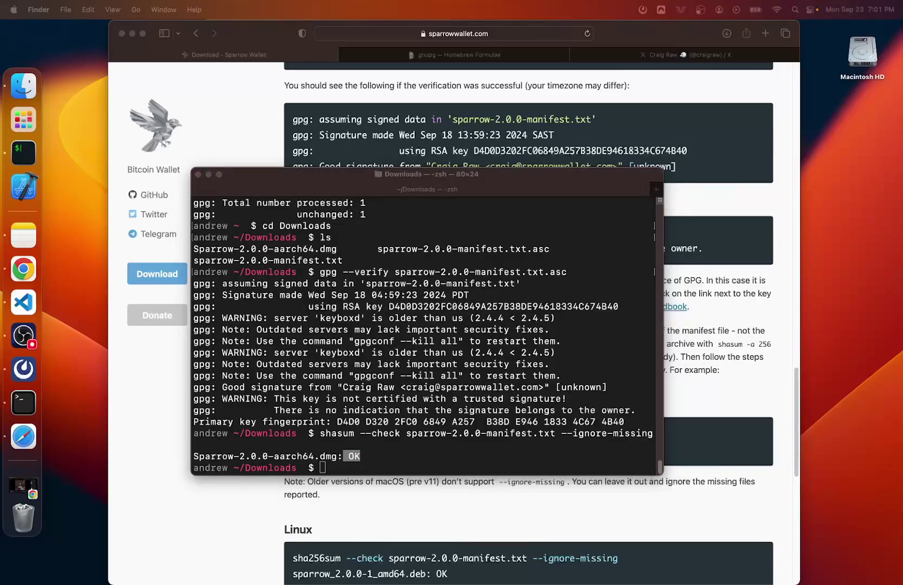
pyautogui.press('super+alt+l')
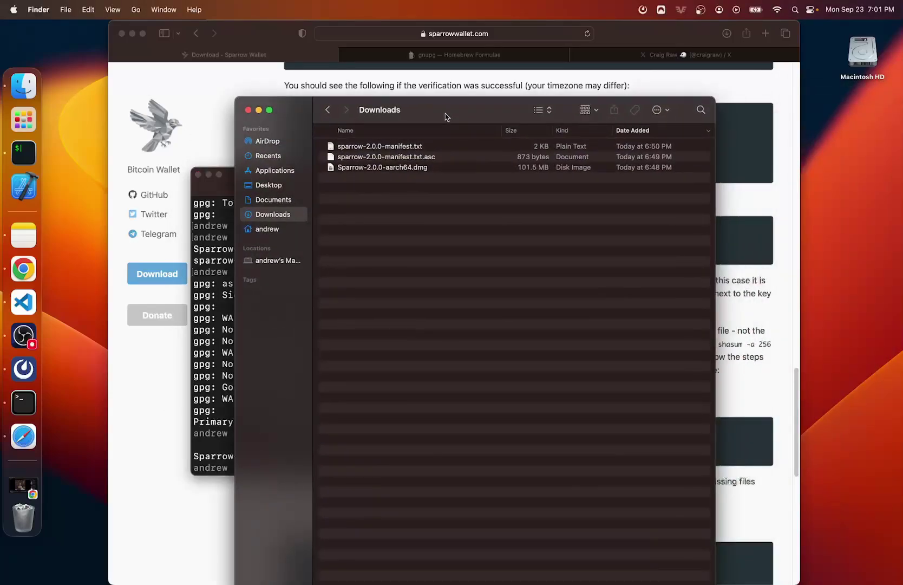
pyautogui.press('super+equal')
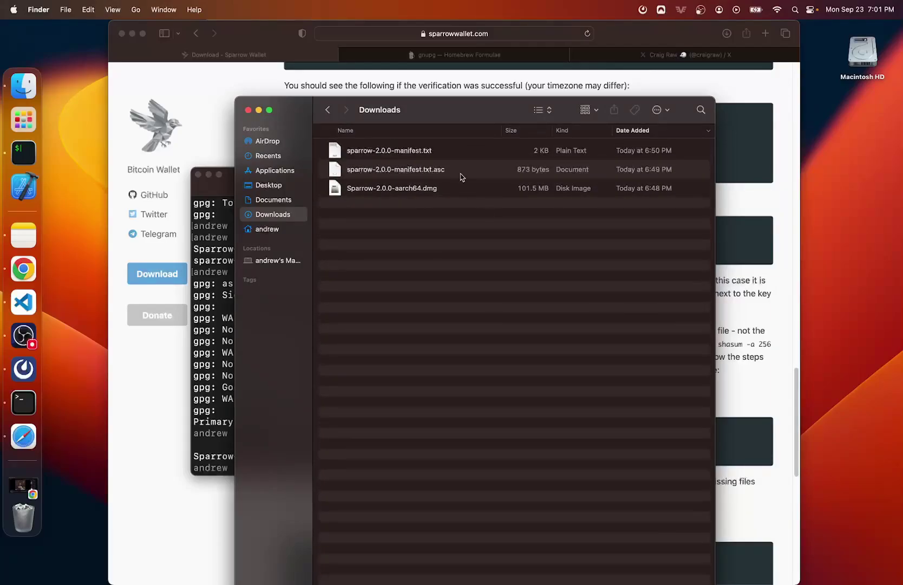
pyautogui.click(430, 191)
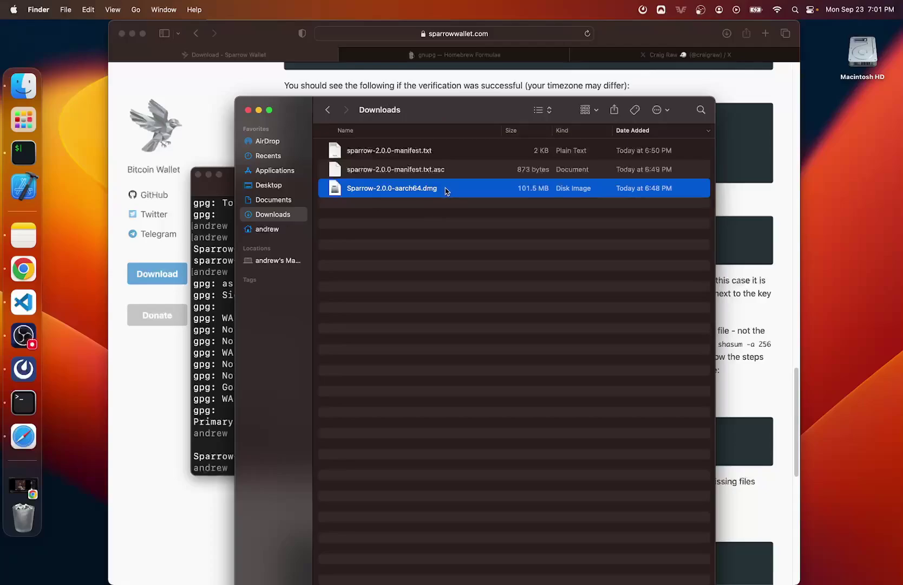
pyautogui.doubleClick(389, 190)
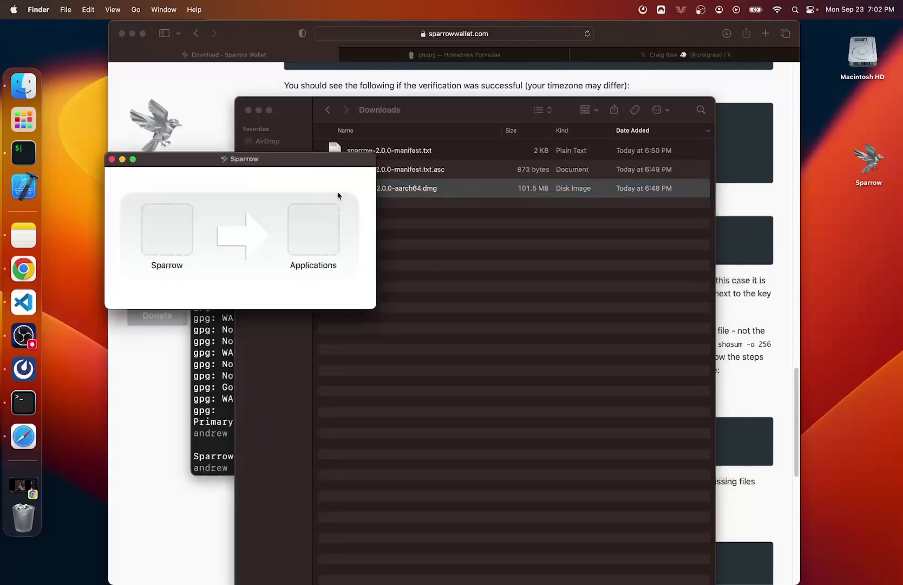
# - Drag Sparrow into Applications, replace the older copy, and close the disk image window
pyautogui.click(165, 242)
pyautogui.moveTo(165, 242); pyautogui.dragTo(313, 243)
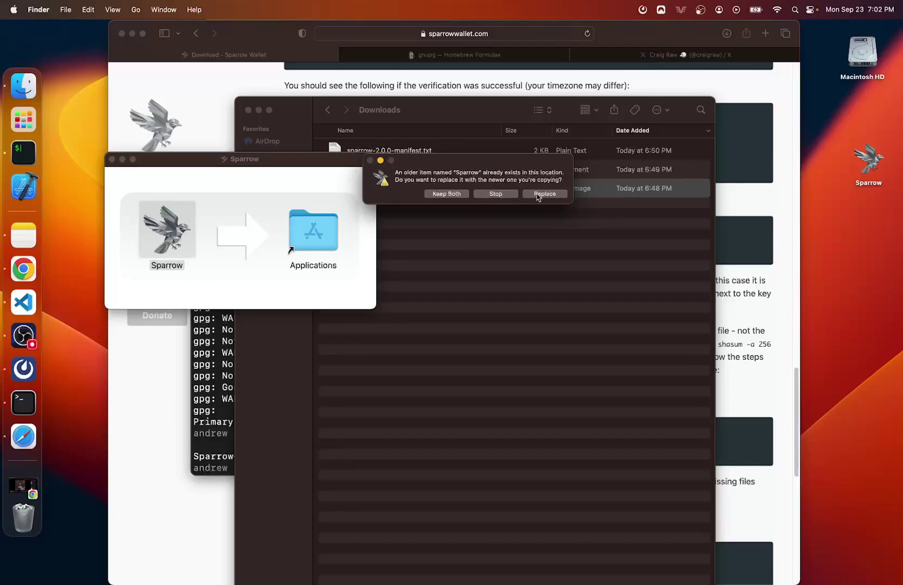
pyautogui.click(544, 194)
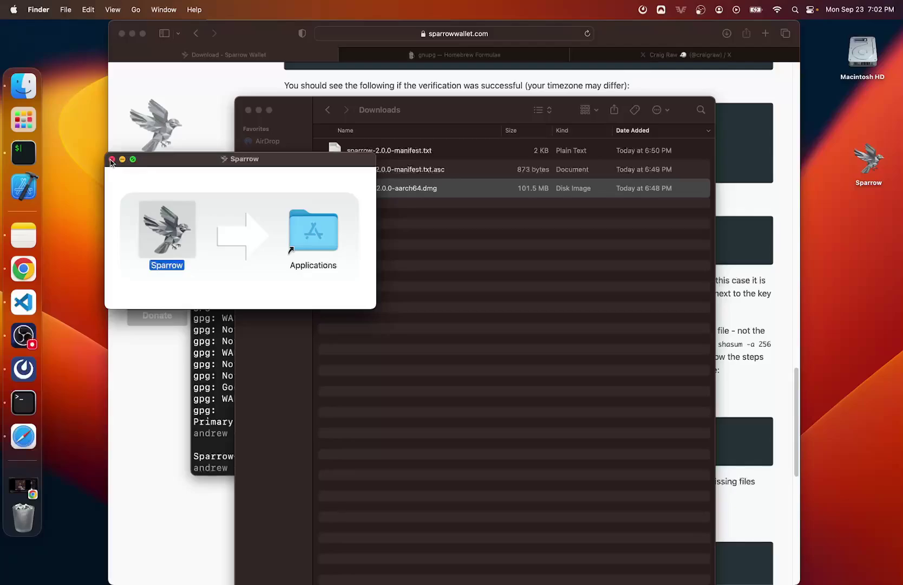
pyautogui.click(112, 160)
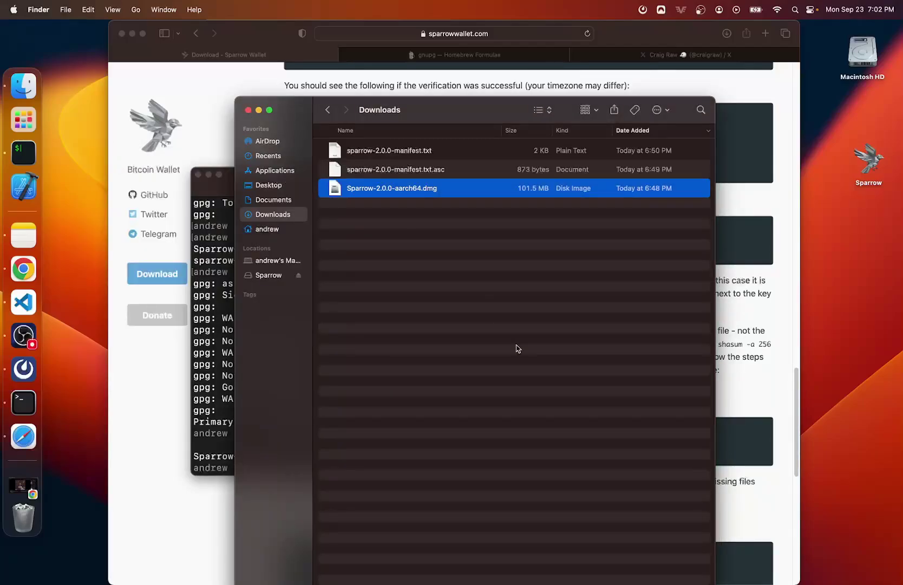
# - Launch Sparrow via Spotlight and confirm opening the app downloaded from the Internet
pyautogui.press('super+space')
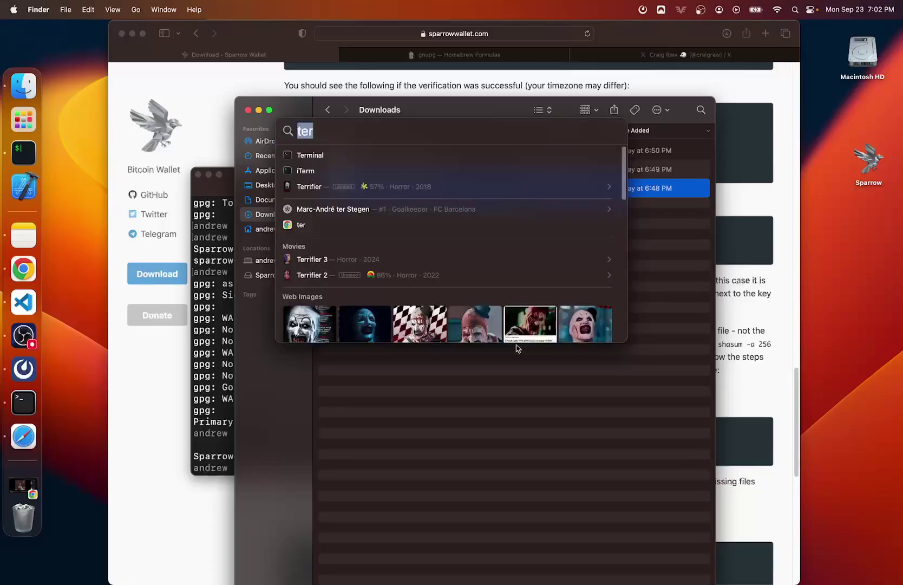
pyautogui.write('sparrow')
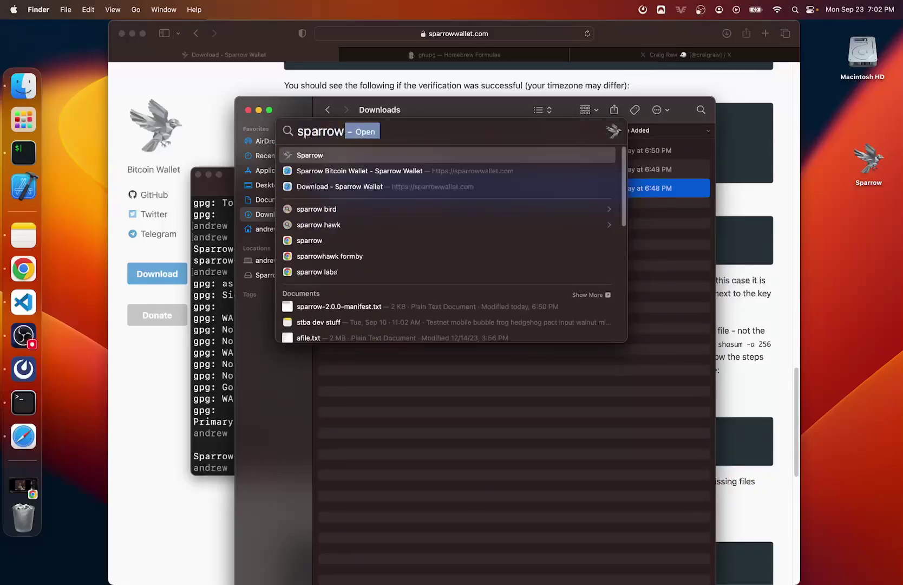
pyautogui.press('Return')
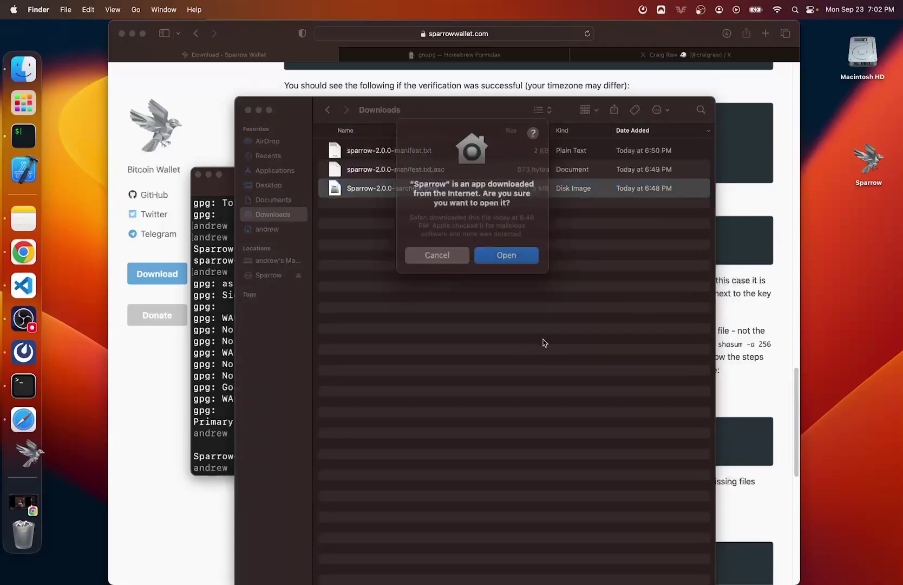
pyautogui.click(503, 249)
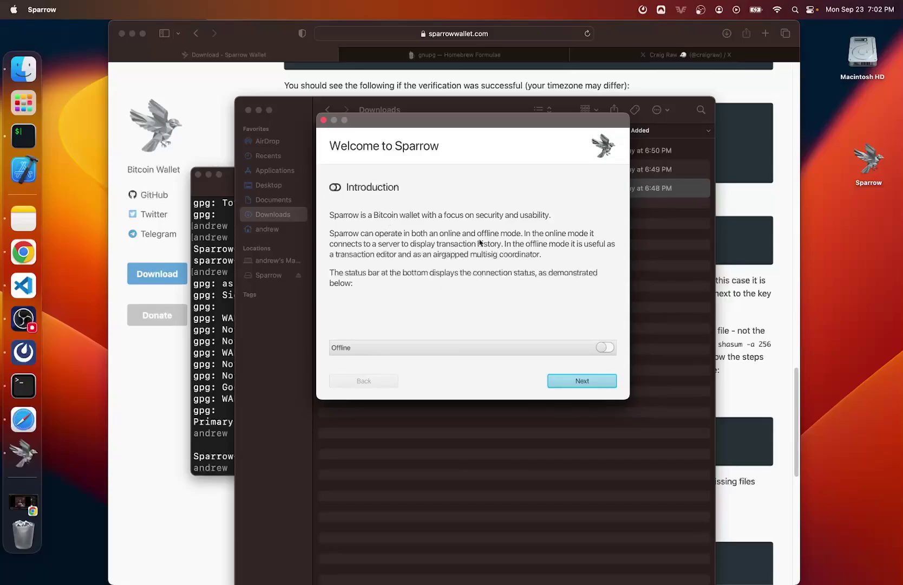
# - Step through the Sparrow welcome pages to the server configuration screen
pyautogui.moveTo(461, 125); pyautogui.dragTo(485, 235)
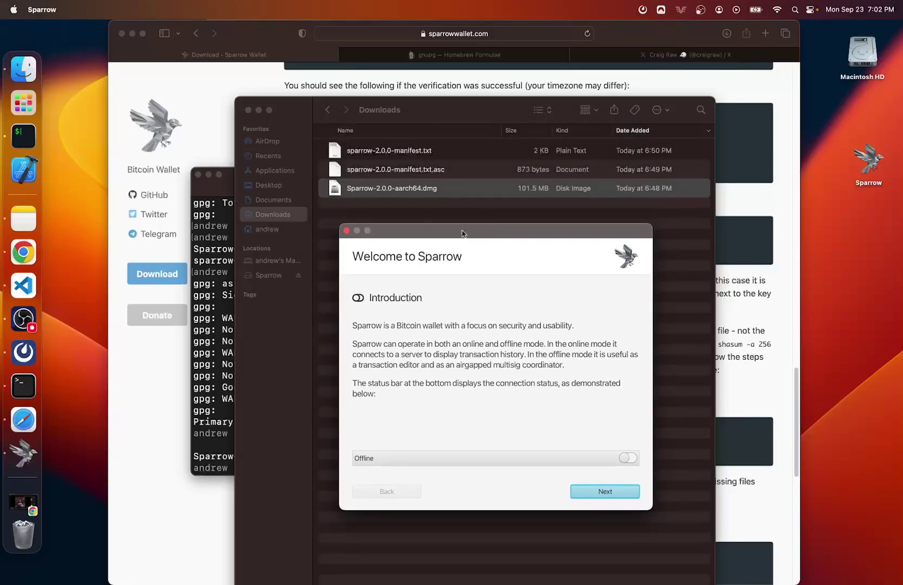
pyautogui.click(606, 494)
pyautogui.click(606, 494)
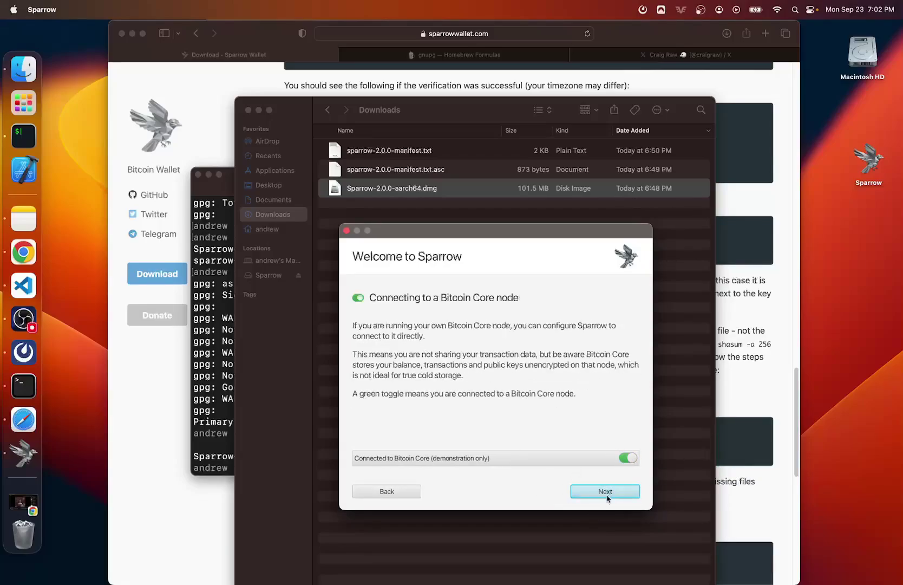
pyautogui.click(618, 493)
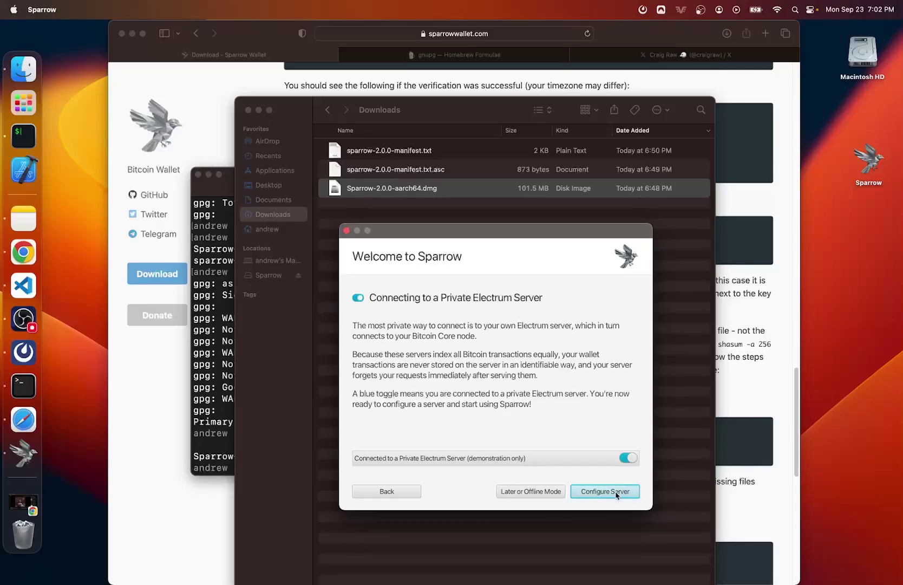
pyautogui.click(617, 494)
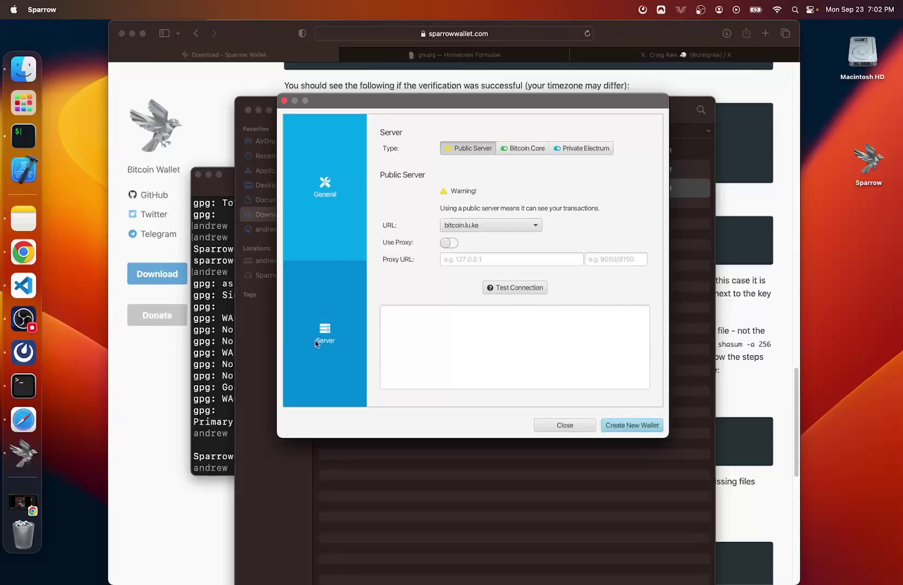
# - Choose Public Server with blockstream.info and test the connection successfully
pyautogui.click(481, 150)
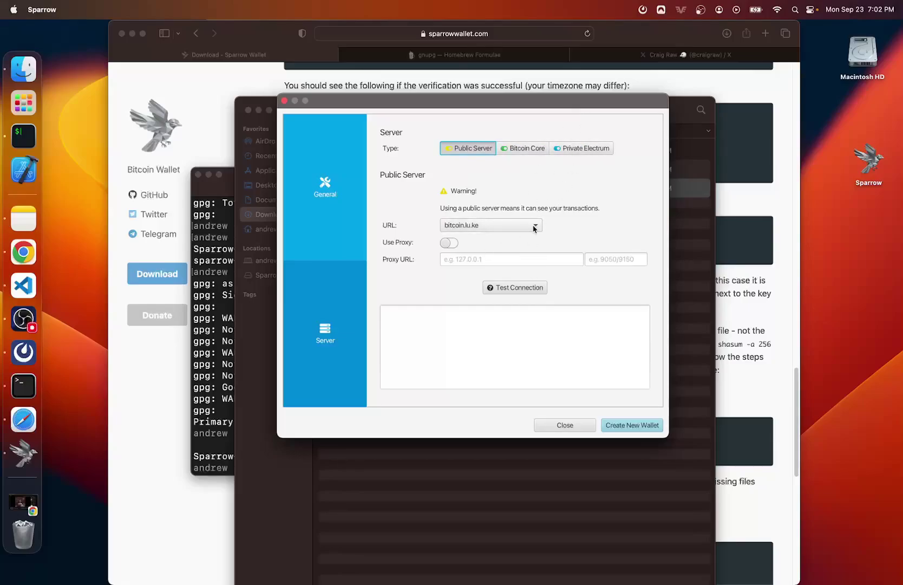
pyautogui.click(534, 225)
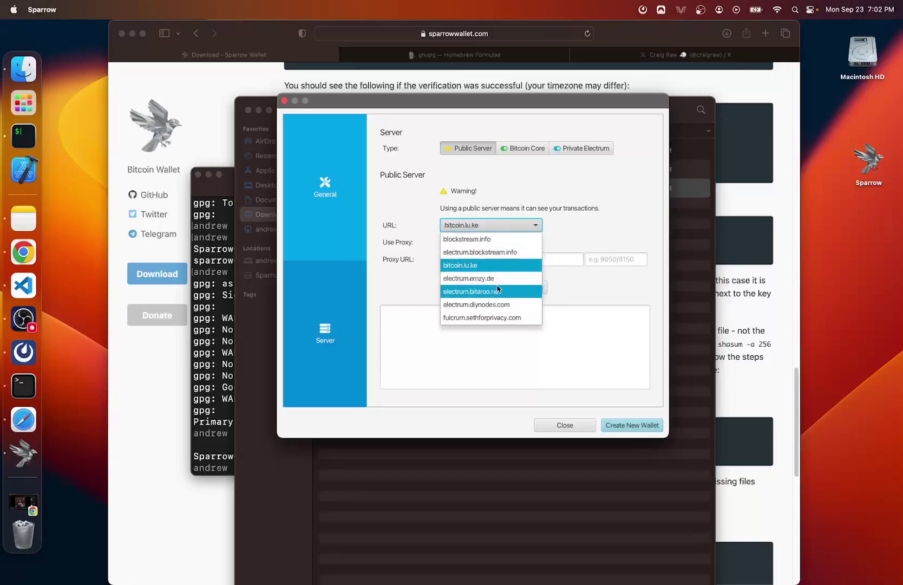
pyautogui.click(485, 240)
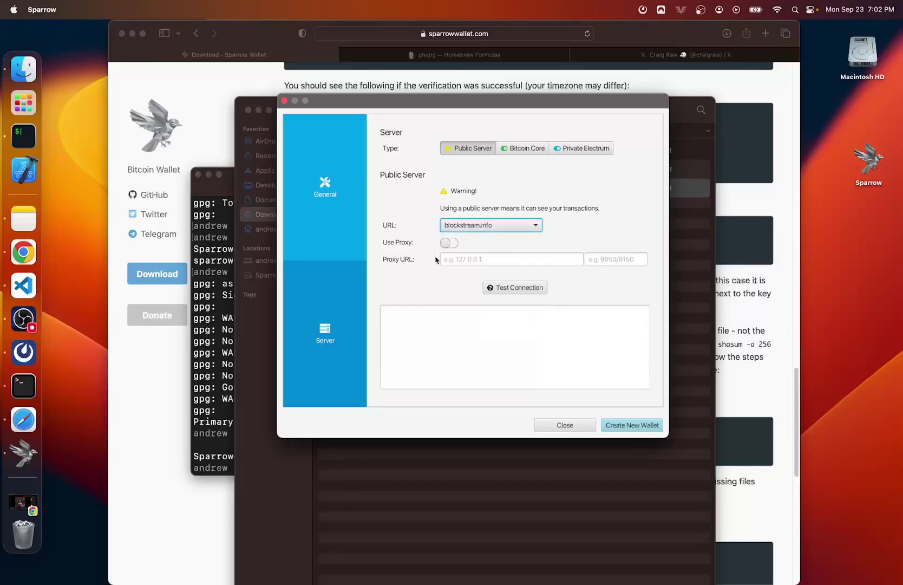
pyautogui.click(512, 288)
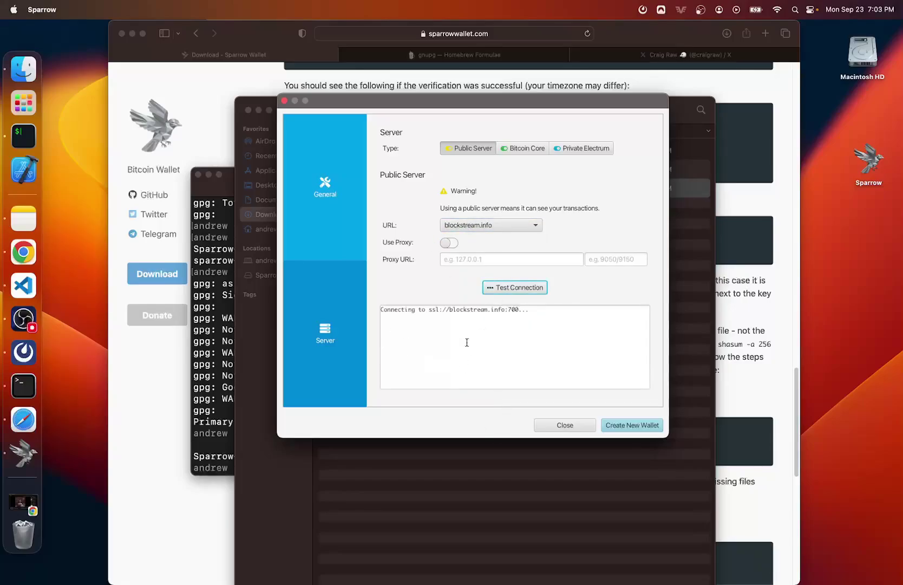
pyautogui.moveTo(531, 331); pyautogui.dragTo(483, 326)
pyautogui.click(488, 322)
# - Start a new wallet, then cancel the name prompt to stay on the empty start screen
pyautogui.click(632, 425)
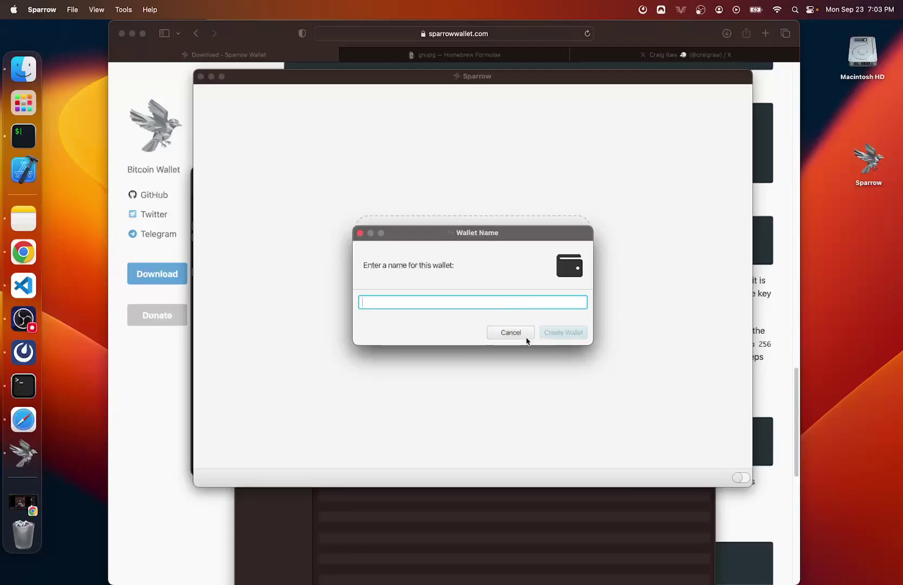
pyautogui.click(520, 335)
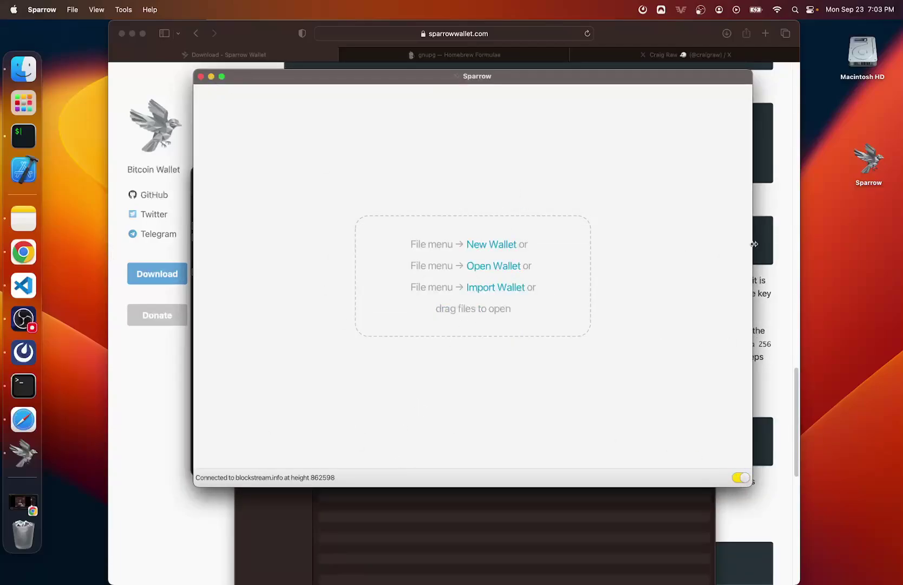
pyautogui.click(23, 252)
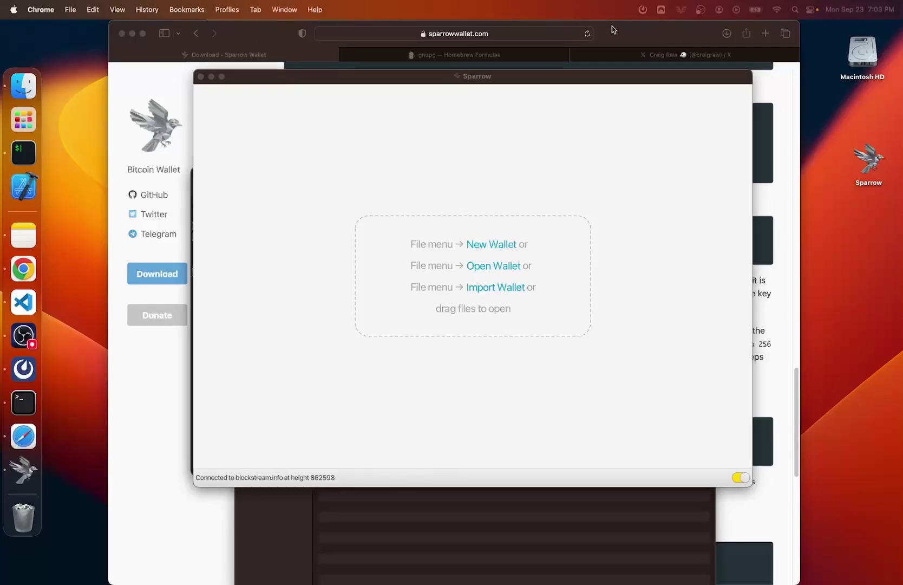
# - Load the dprogram.me website in a Safari tab
pyautogui.press('super+Tab')
pyautogui.click(624, 52)
pyautogui.click(489, 30)
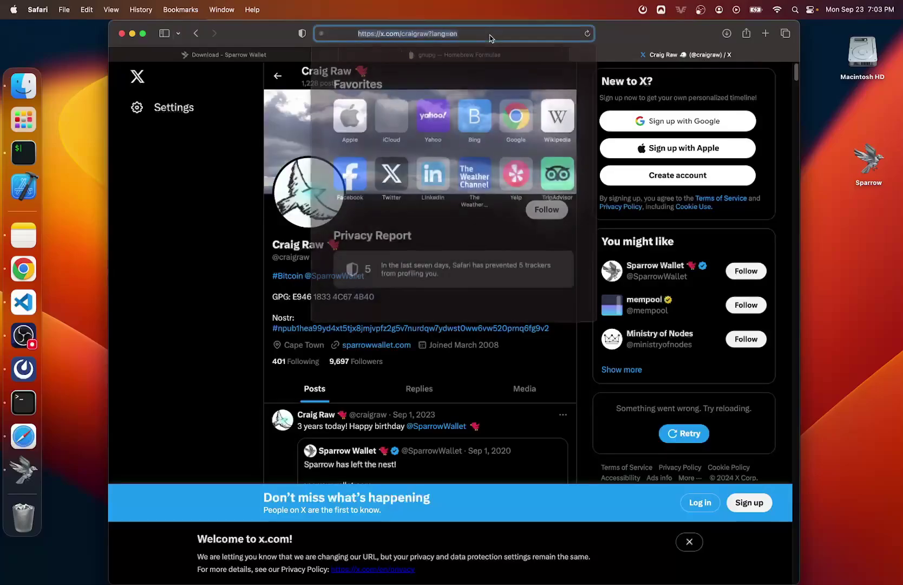
pyautogui.write('dprogram.me')
pyautogui.press('Return')
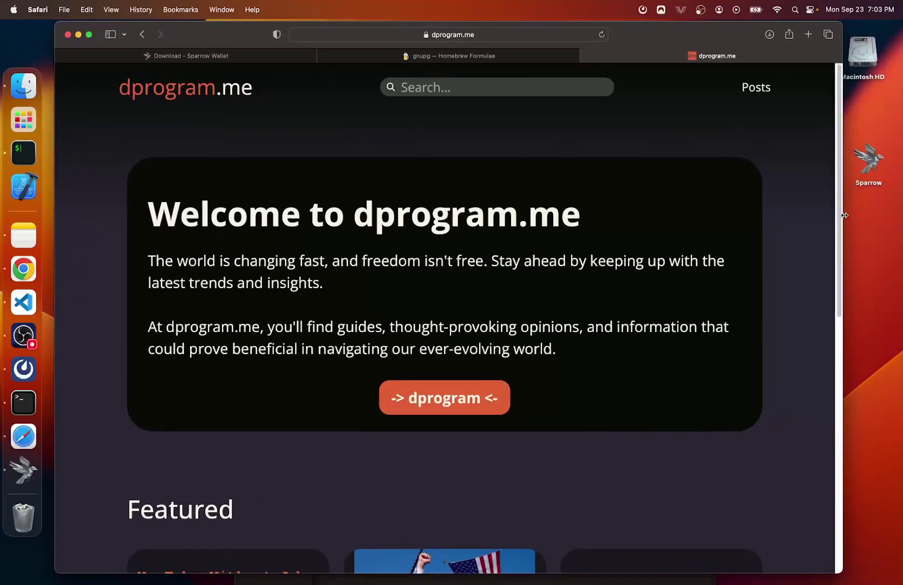
# - From View All Posts, open the 'Create your first bitcoin wallet with Sparrow' article
pyautogui.moveTo(844, 215); pyautogui.dragTo(900, 215)
pyautogui.scroll(-8, 808, 253)
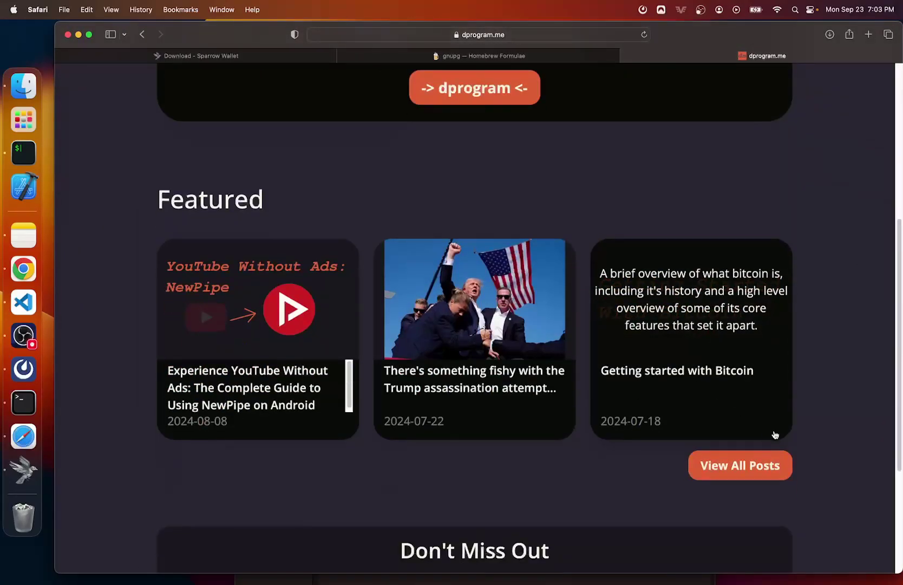
pyautogui.click(743, 474)
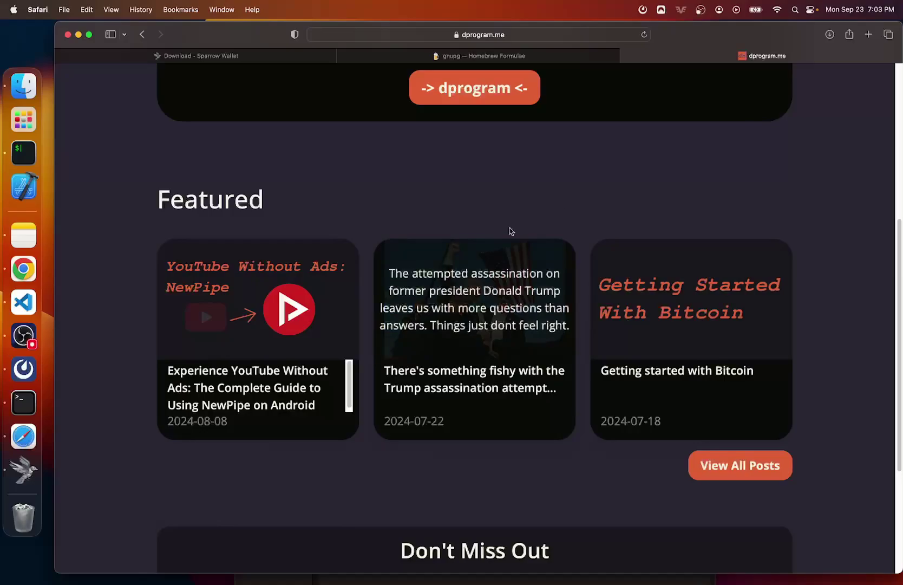
pyautogui.scroll(-3, 660, 371)
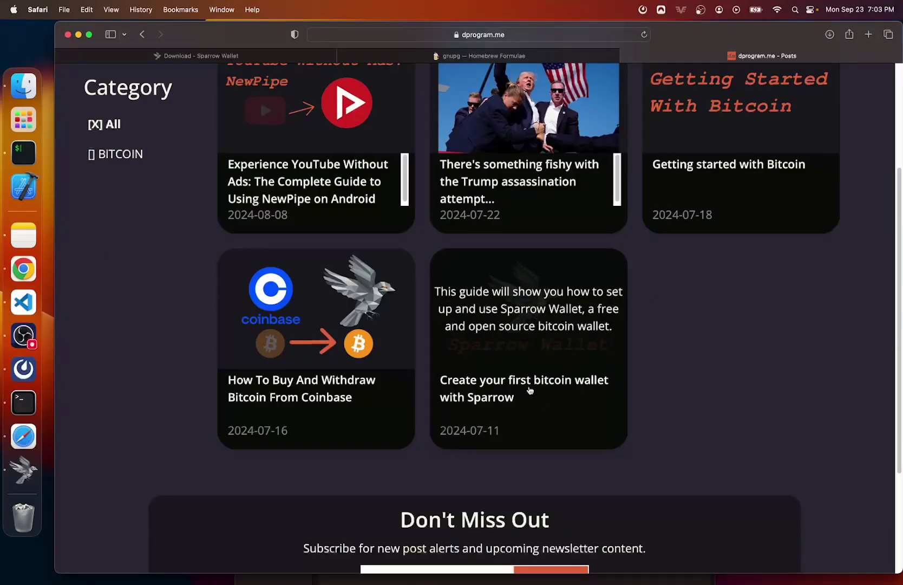
pyautogui.click(602, 401)
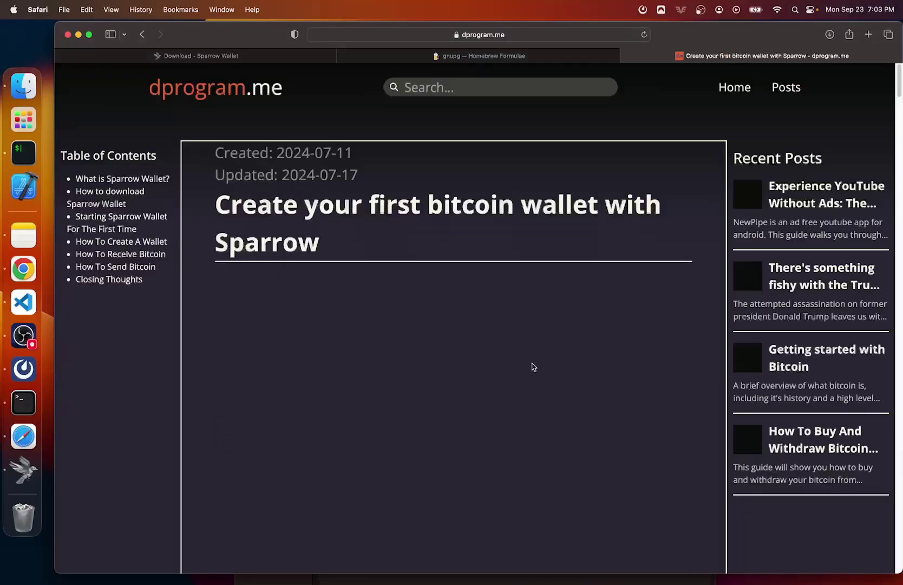
pyautogui.scroll(-20, 442, 338)
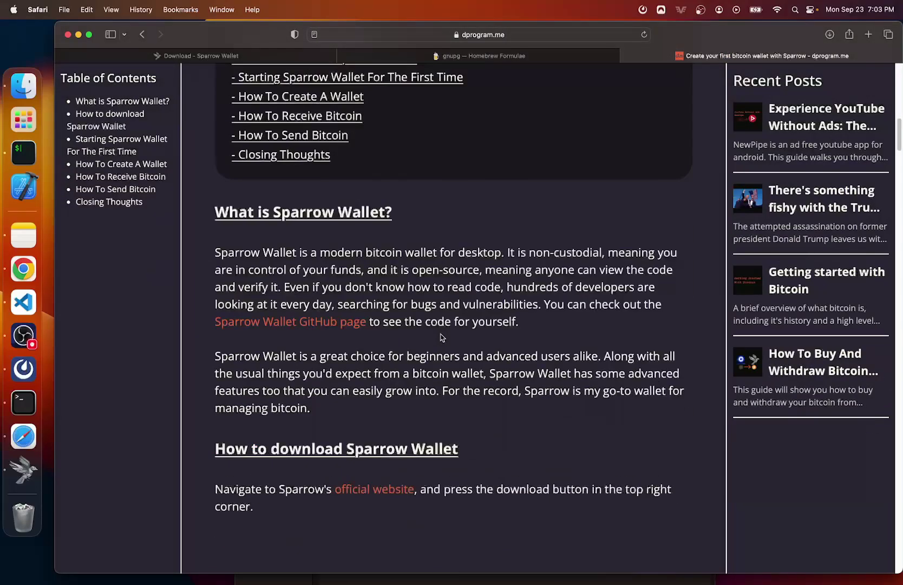
pyautogui.scroll(20, 442, 339)
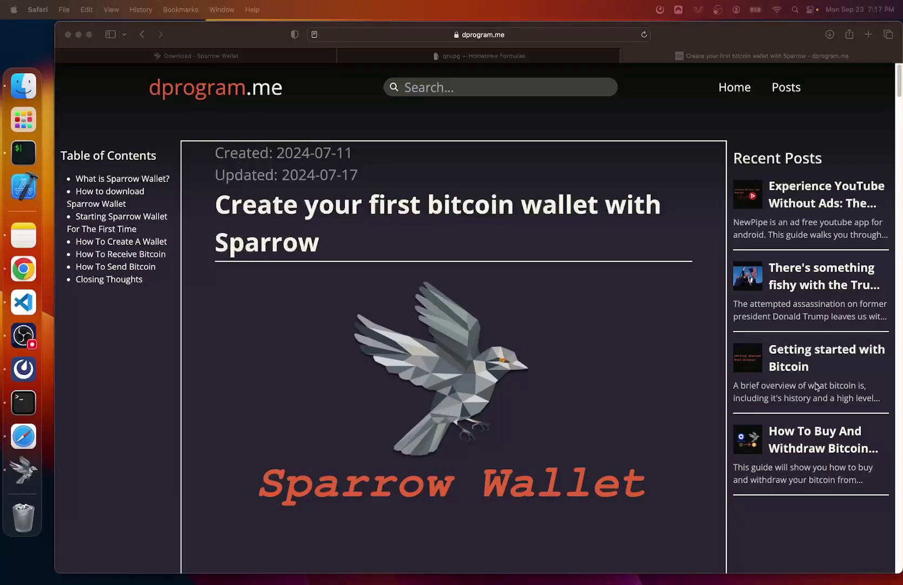
# - Minimize Safari, close the Sparrow and Terminal windows, and eject the Sparrow disk image
pyautogui.click(78, 35)
pyautogui.click(199, 76)
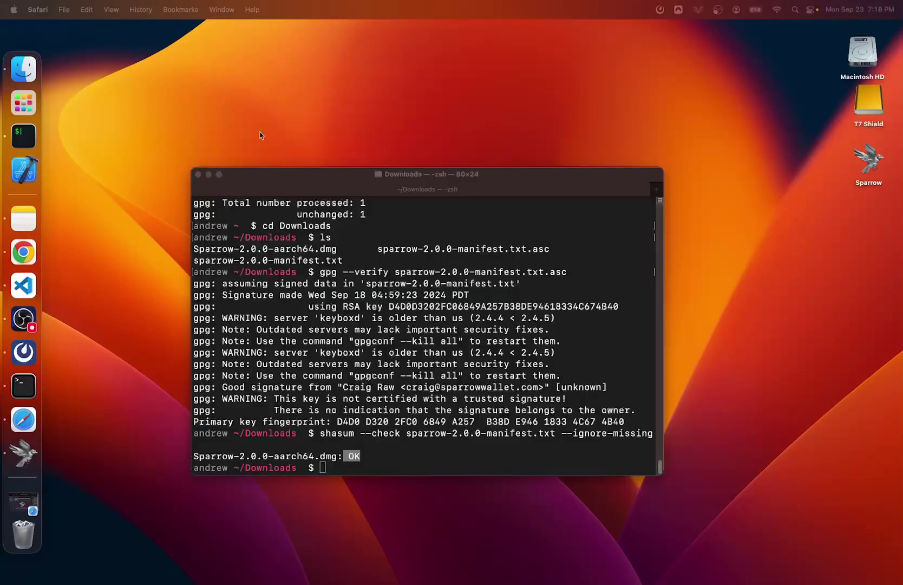
pyautogui.click(199, 174)
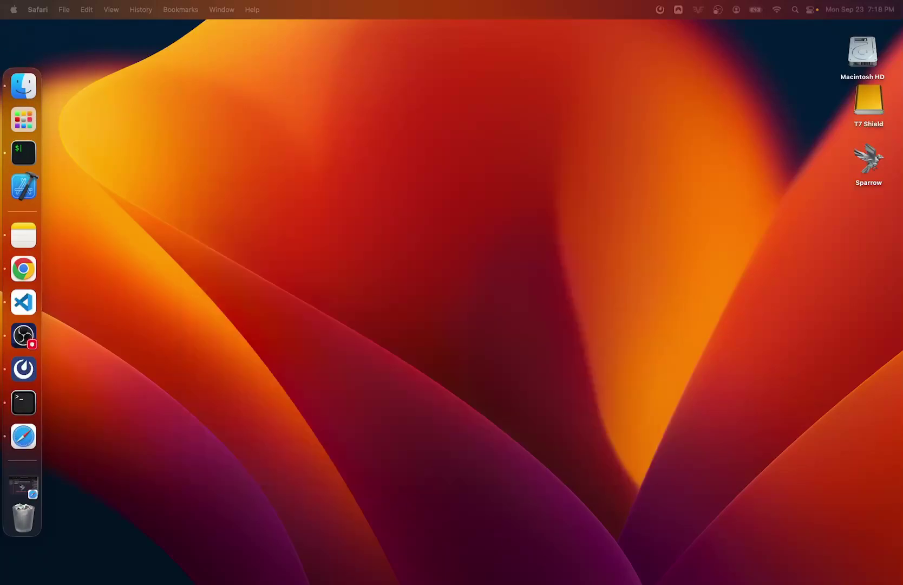
pyautogui.moveTo(876, 169); pyautogui.dragTo(24, 519)
# - Relaunch Sparrow through Spotlight search, then quit it
pyautogui.click(432, 244)
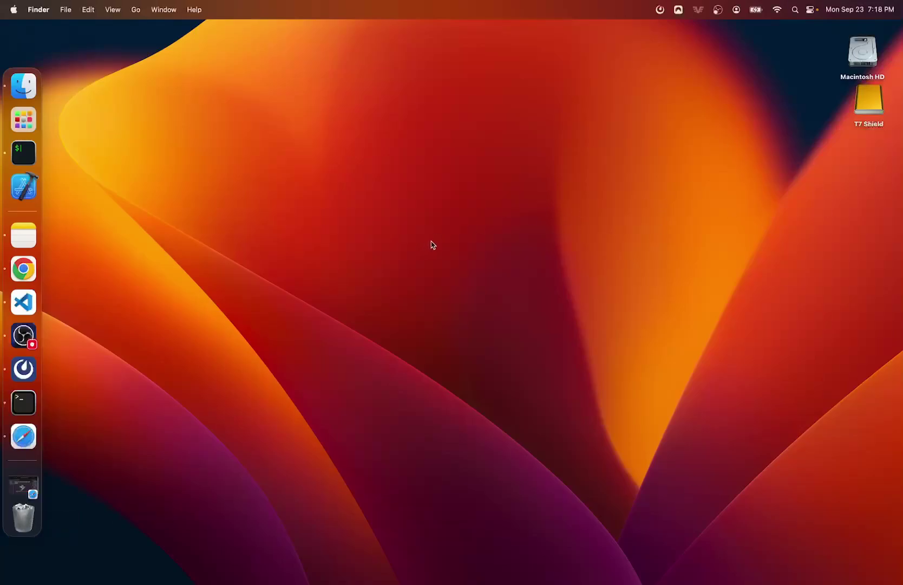
pyautogui.press('super+space')
pyautogui.write('spar')
pyautogui.press('Return')
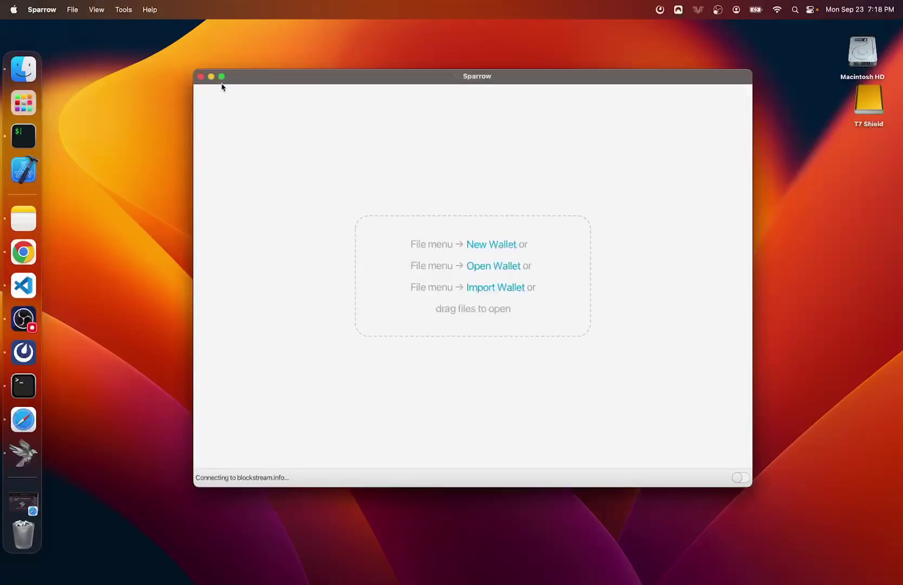
pyautogui.click(200, 76)
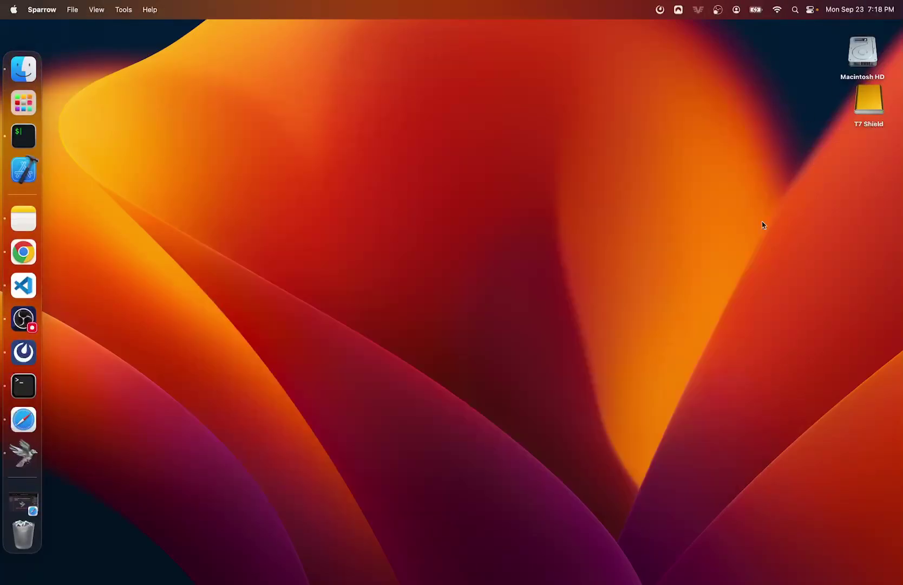